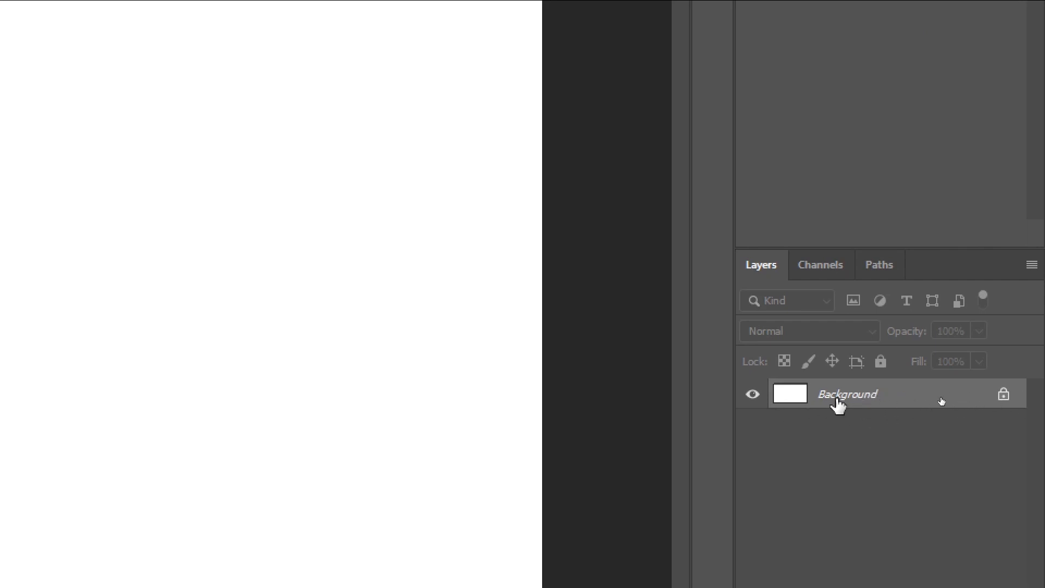
# Step: Convert the locked Background of the blank document into a regular layer named Layer 0
pyautogui.doubleClick(836, 400)
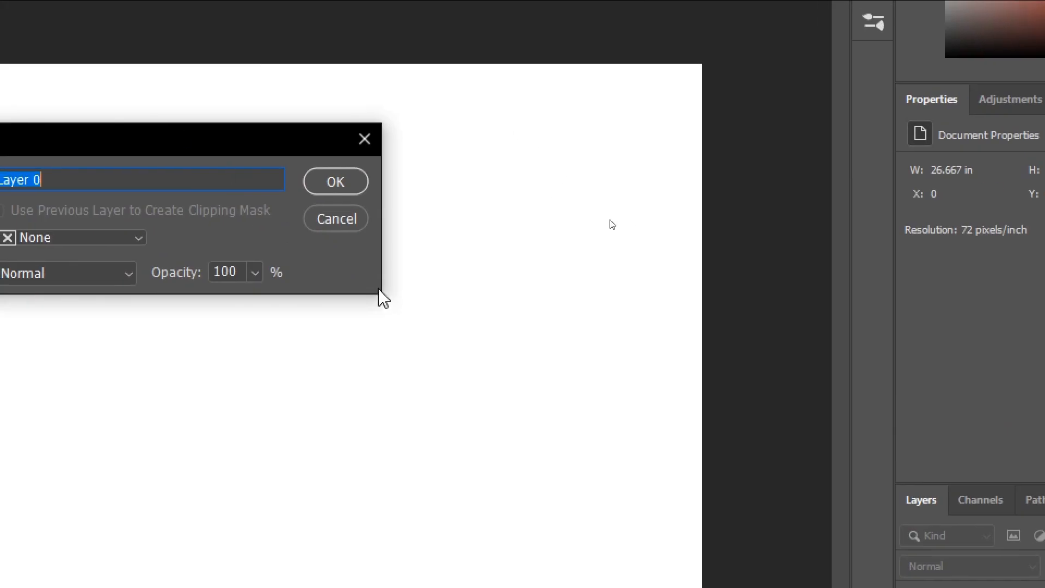
pyautogui.click(323, 192)
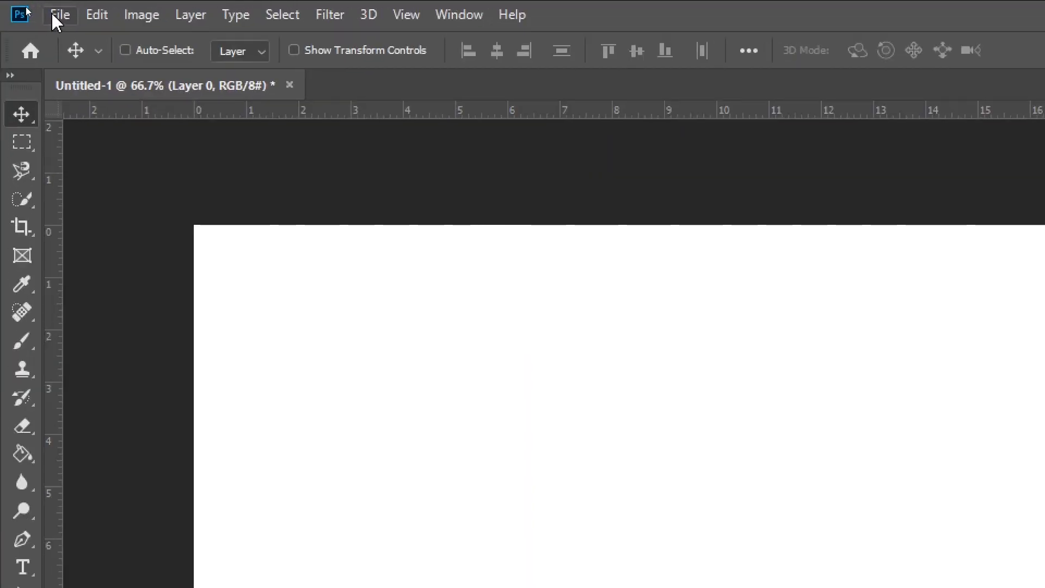
# Step: Open the Portrait JPG image from the Desktop folder as its own document
pyautogui.click(28, 9)
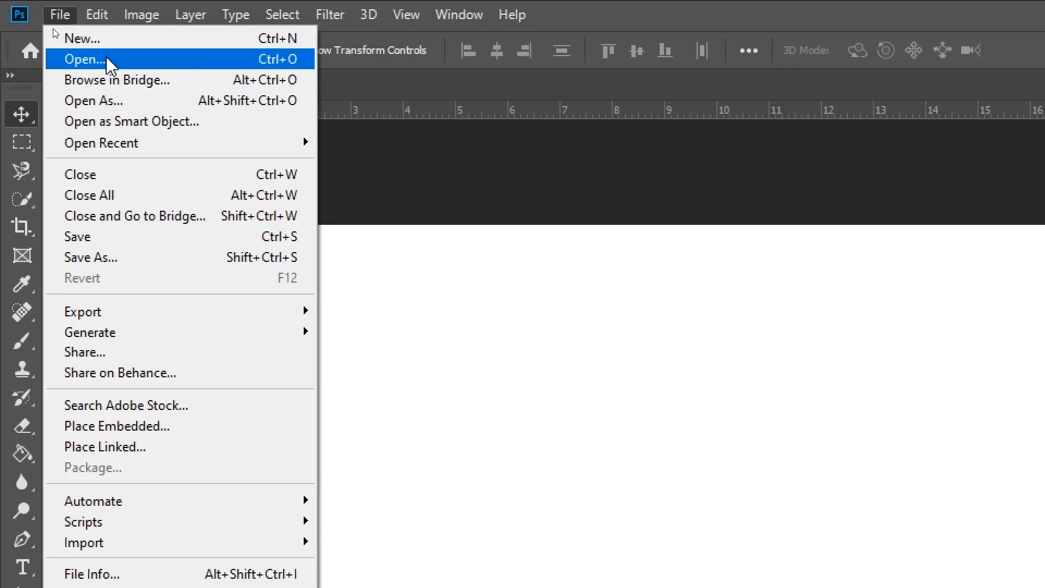
pyautogui.click(107, 60)
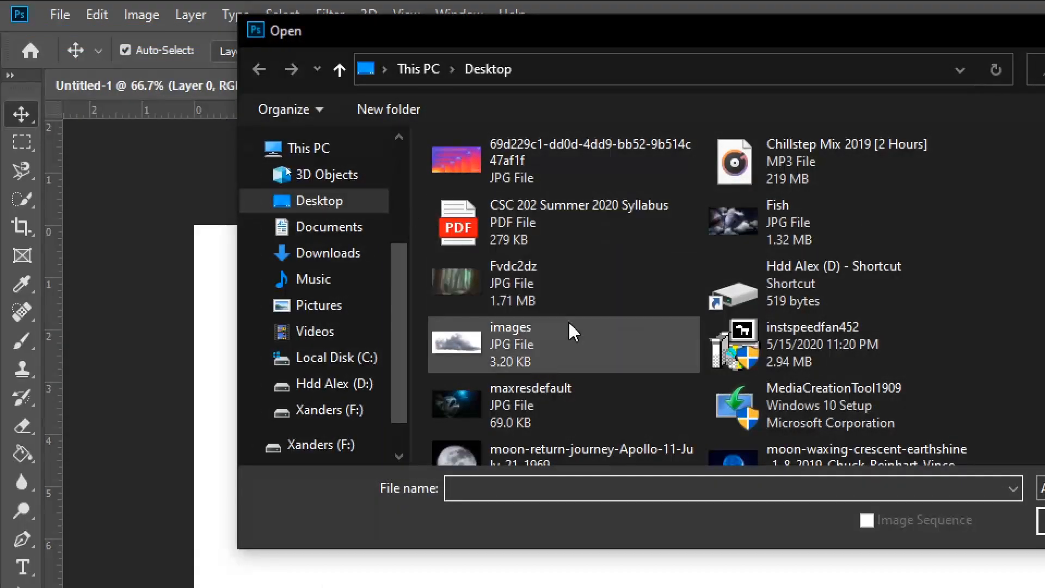
pyautogui.scroll(-5, 569, 407)
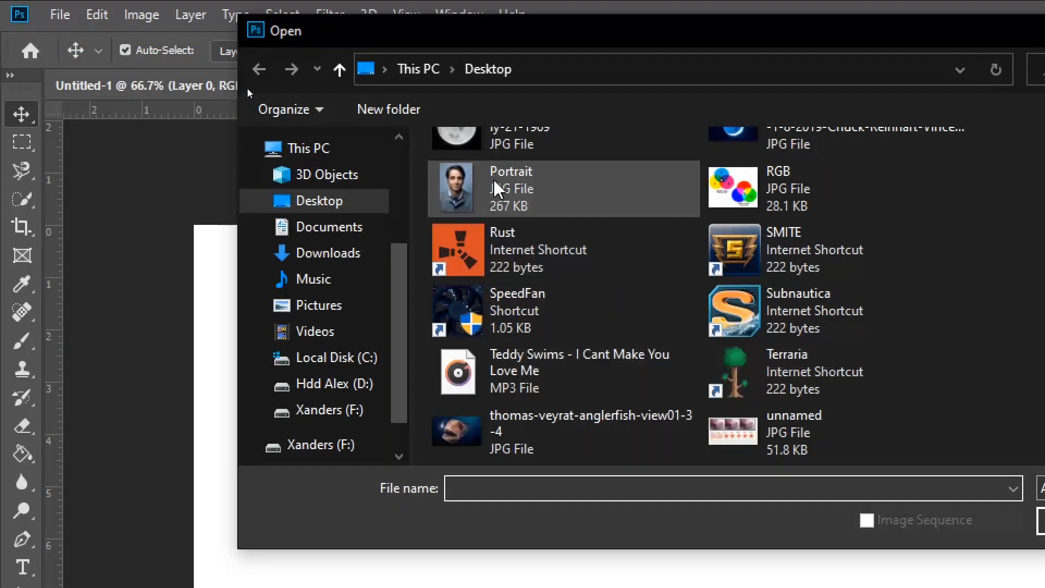
pyautogui.click(509, 185)
pyautogui.doubleClick(522, 188)
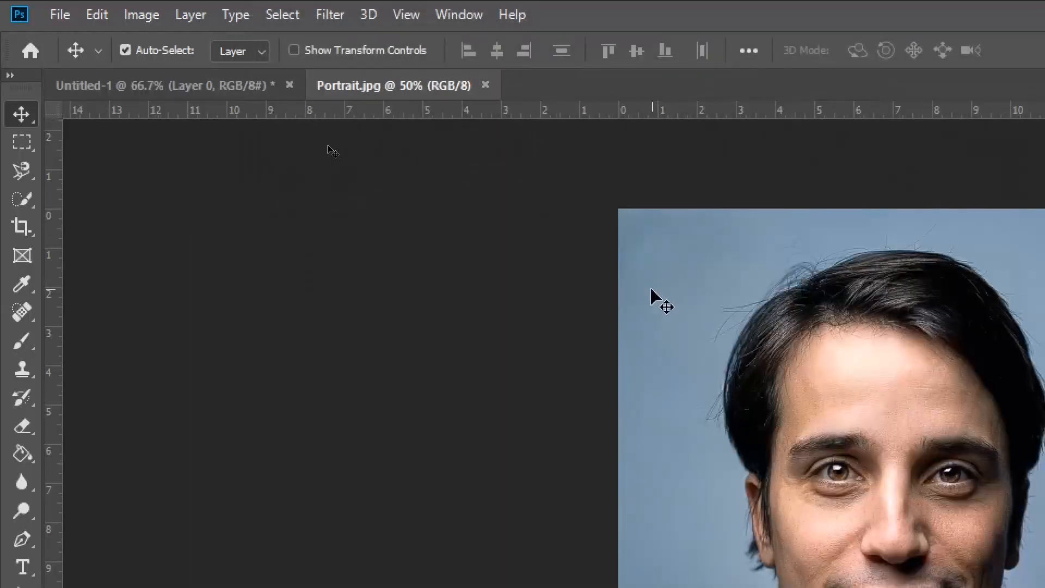
# Step: View the Untitled-1 and Portrait.jpg documents alternately, ending on Portrait.jpg
pyautogui.press('ctrl')
pyautogui.click(165, 94)
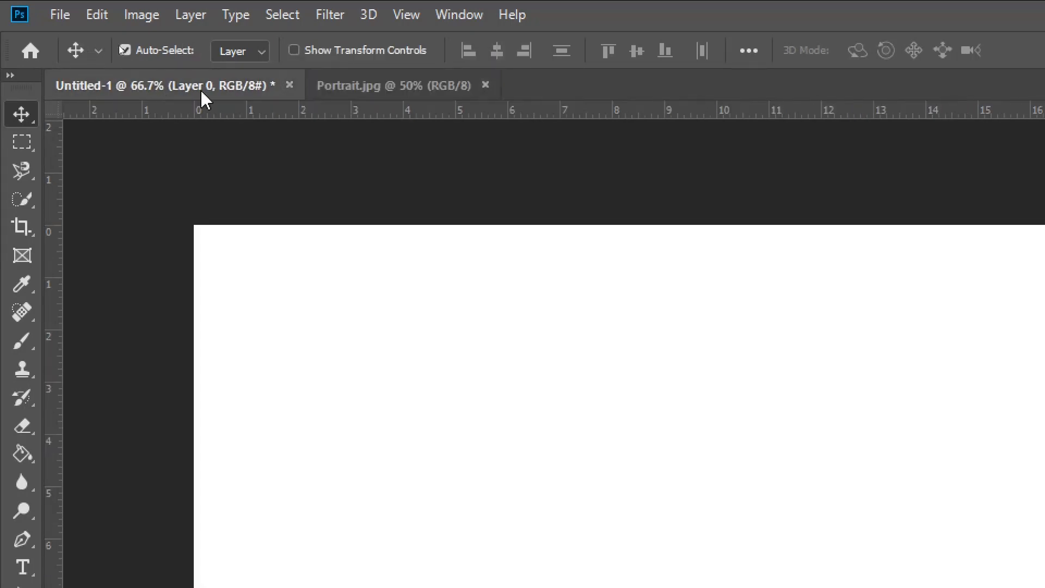
pyautogui.click(412, 94)
pyautogui.click(241, 86)
pyautogui.click(374, 89)
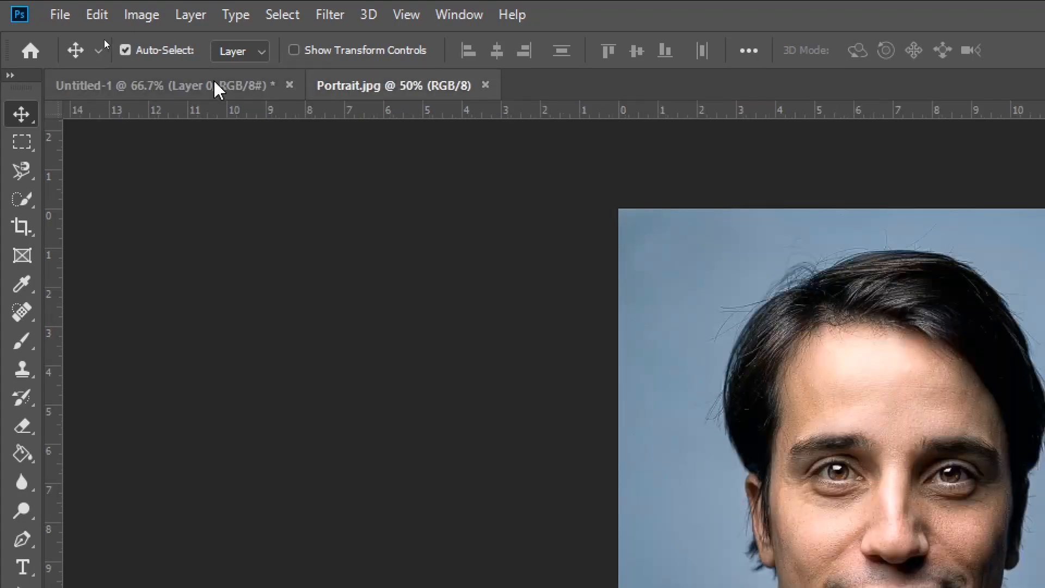
pyautogui.click(210, 87)
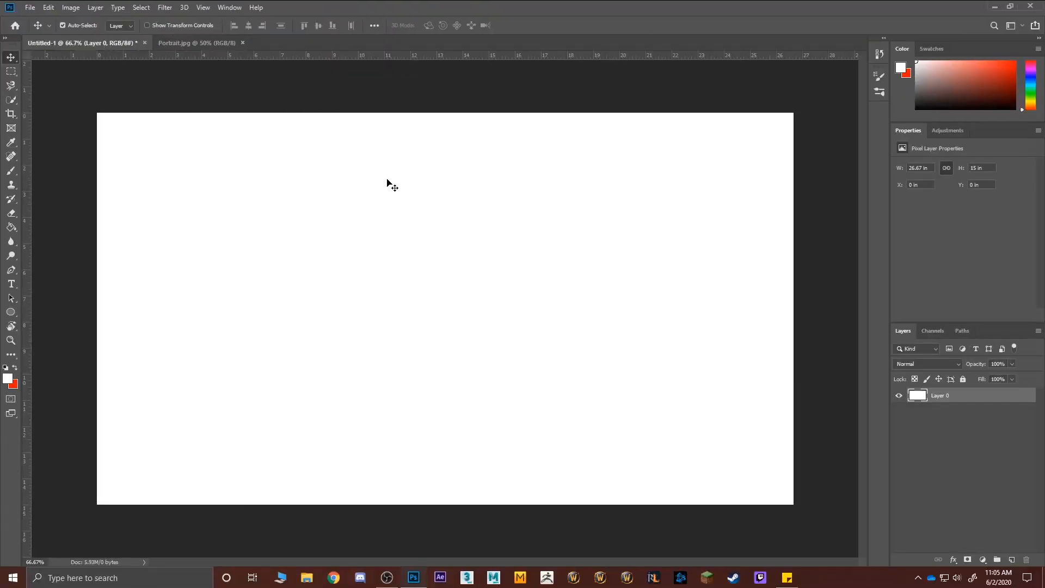
pyautogui.click(180, 45)
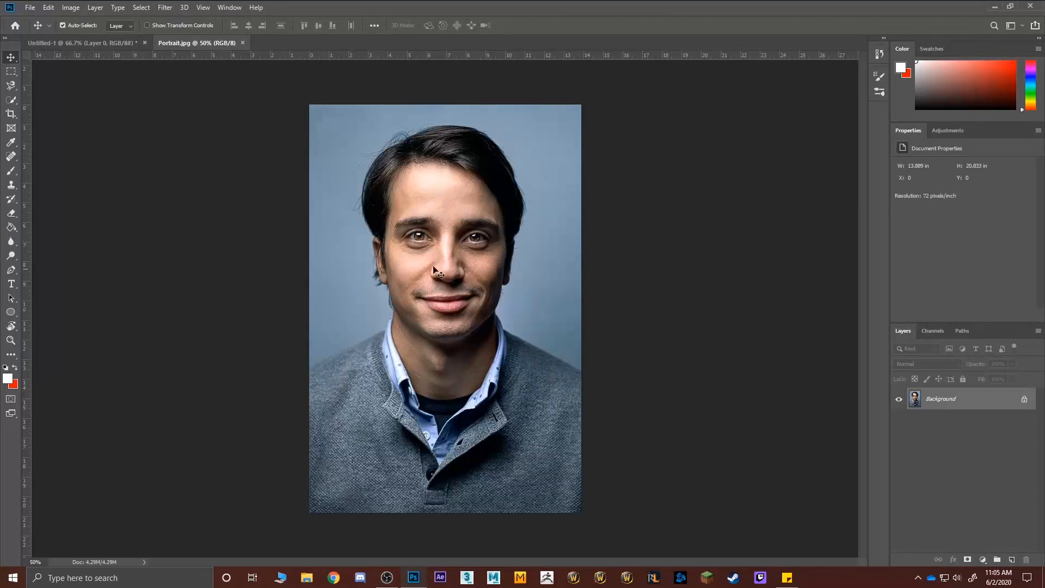
# Step: Convert the portrait's Background into a regular layer named Layer 0 and select the whole image with the Rectangular Marquee tool
pyautogui.doubleClick(959, 406)
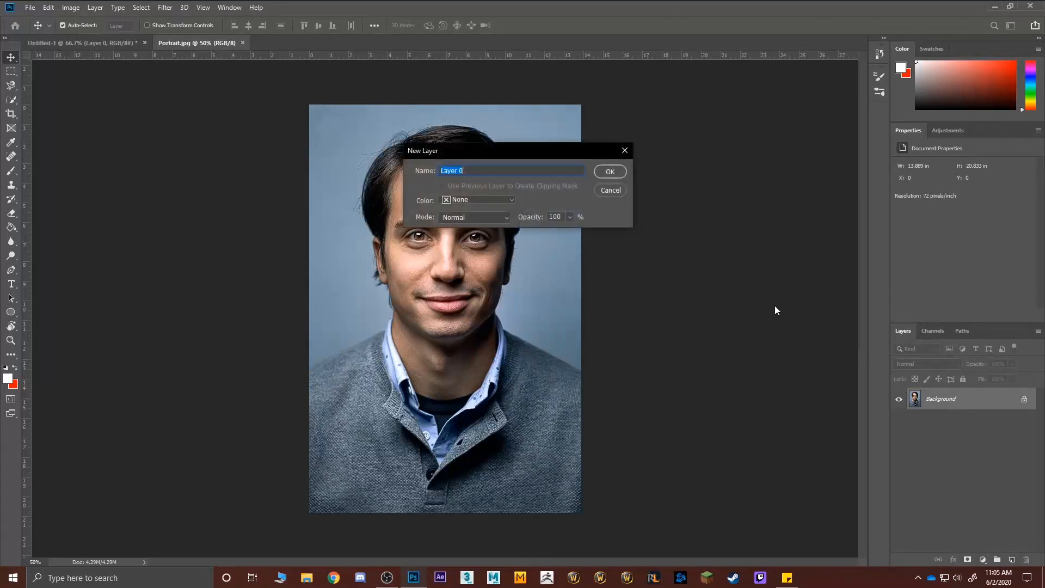
pyautogui.click(610, 172)
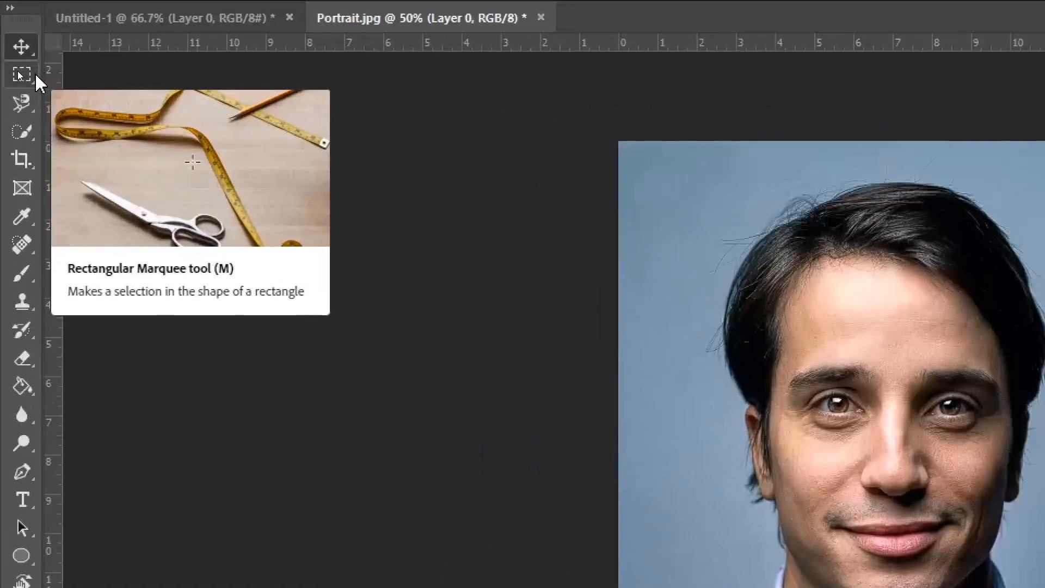
pyautogui.rightClick(13, 72)
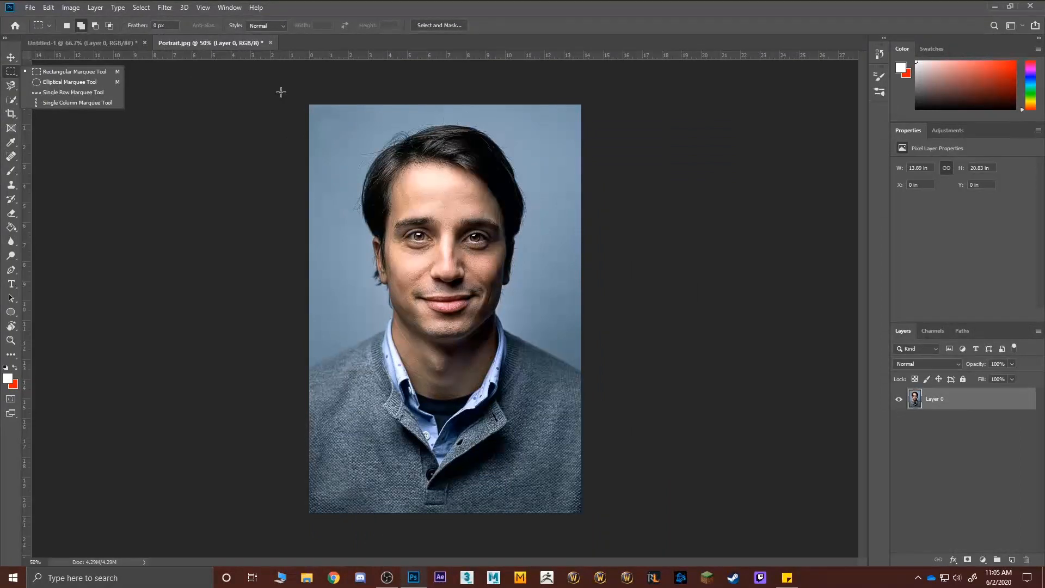
pyautogui.click(280, 93)
pyautogui.moveTo(309, 105); pyautogui.dragTo(609, 538)
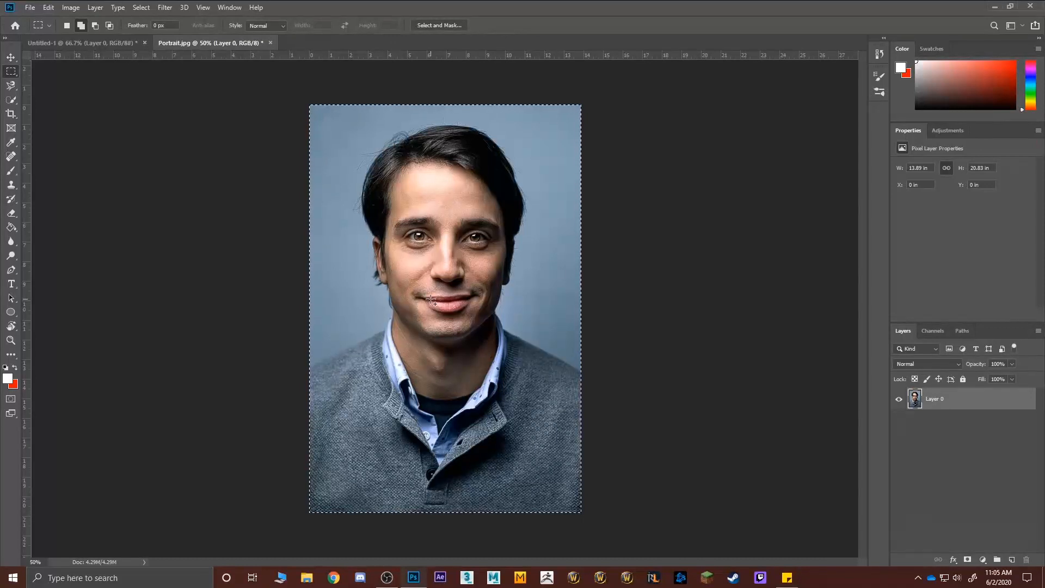
# Step: Transfer the selected portrait into the Untitled-1 document with the Move tool, placing it near the middle of the canvas
pyautogui.press('v')
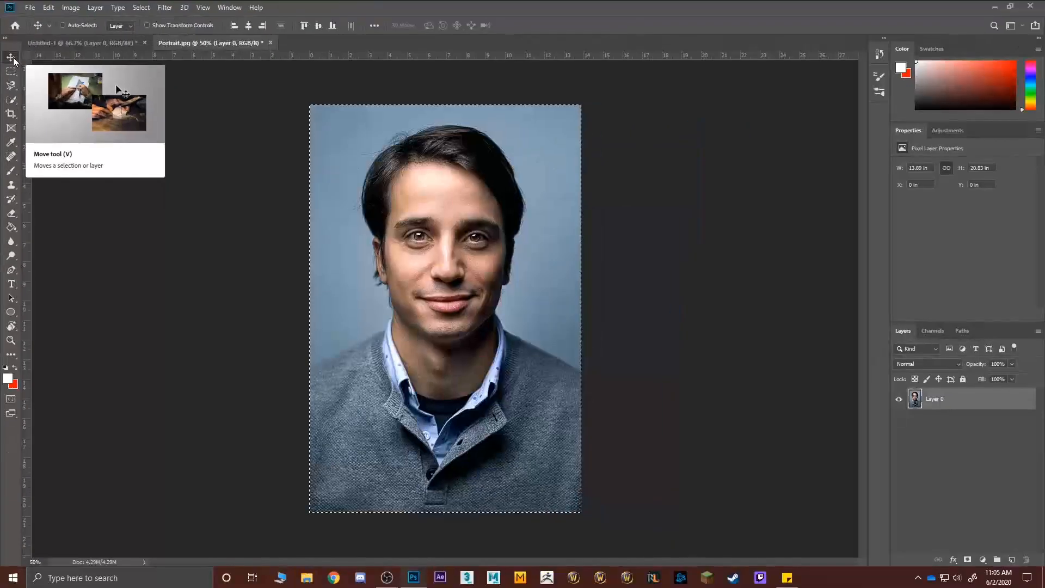
pyautogui.moveTo(944, 552); pyautogui.dragTo(912, 548)
pyautogui.moveTo(457, 294); pyautogui.dragTo(435, 287)
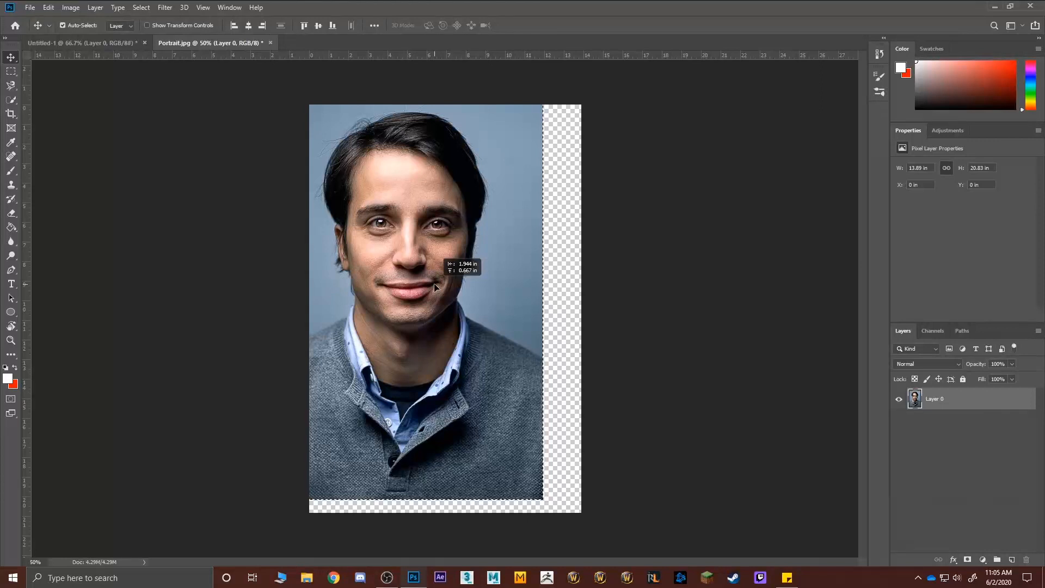
pyautogui.moveTo(435, 287); pyautogui.dragTo(74, 43)
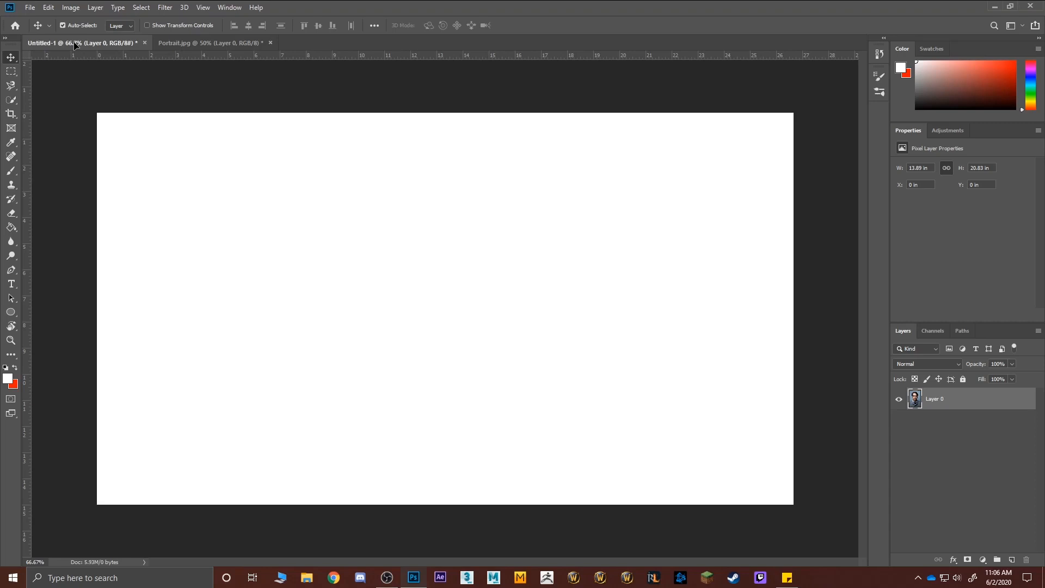
pyautogui.moveTo(74, 44); pyautogui.dragTo(94, 56)
pyautogui.moveTo(136, 98); pyautogui.dragTo(502, 366)
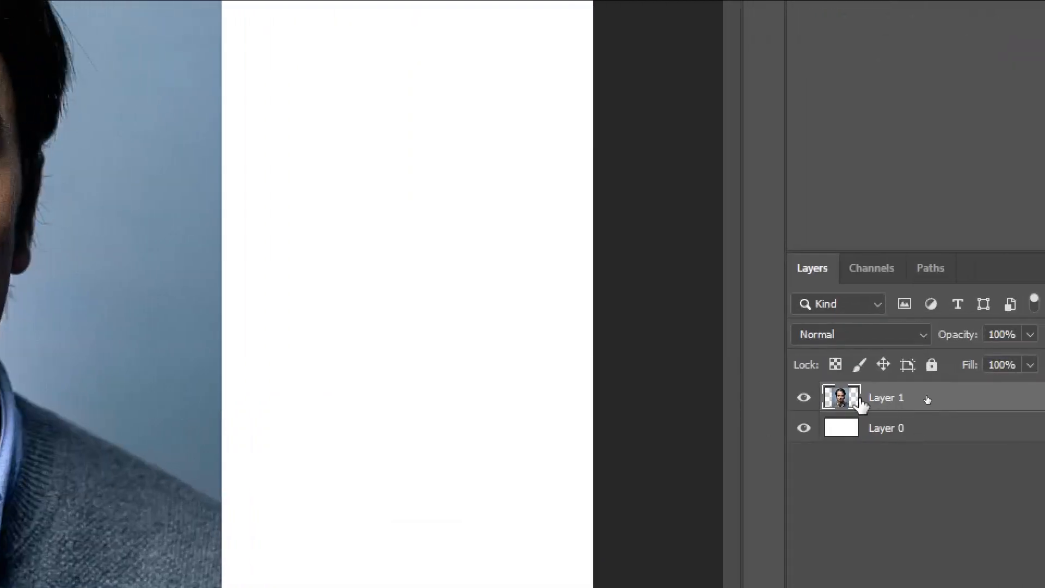
# Step: Rename the transferred image's layer as Portrait
pyautogui.doubleClick(864, 398)
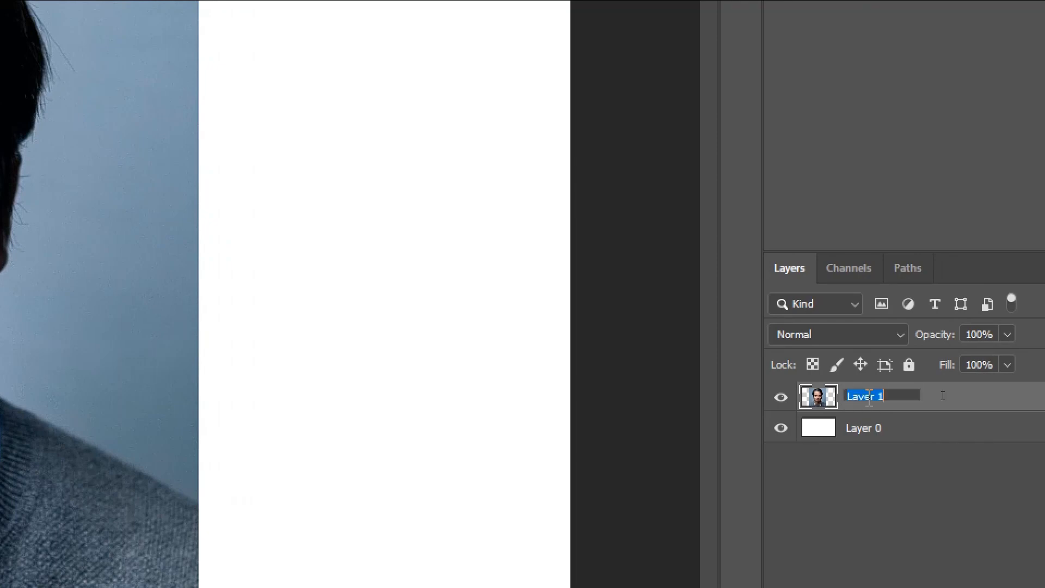
pyautogui.write('Portrai')
pyautogui.press('BackSpace')
pyautogui.press('BackSpace')
pyautogui.write('rait')
pyautogui.press('Return')
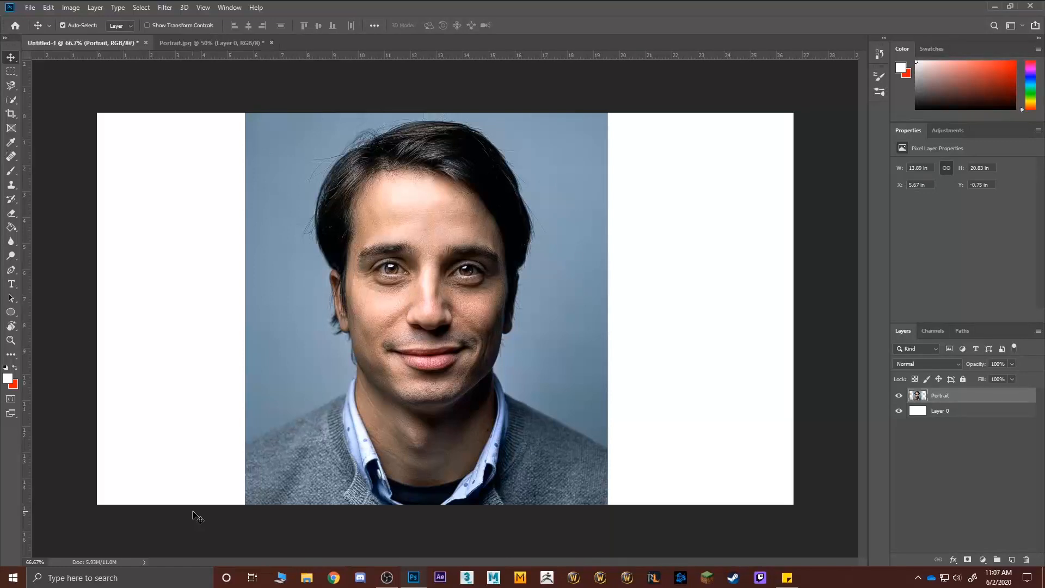
# Step: Delete the Portrait layer from the Untitled-1 document
pyautogui.scroll(5, 230, 343)
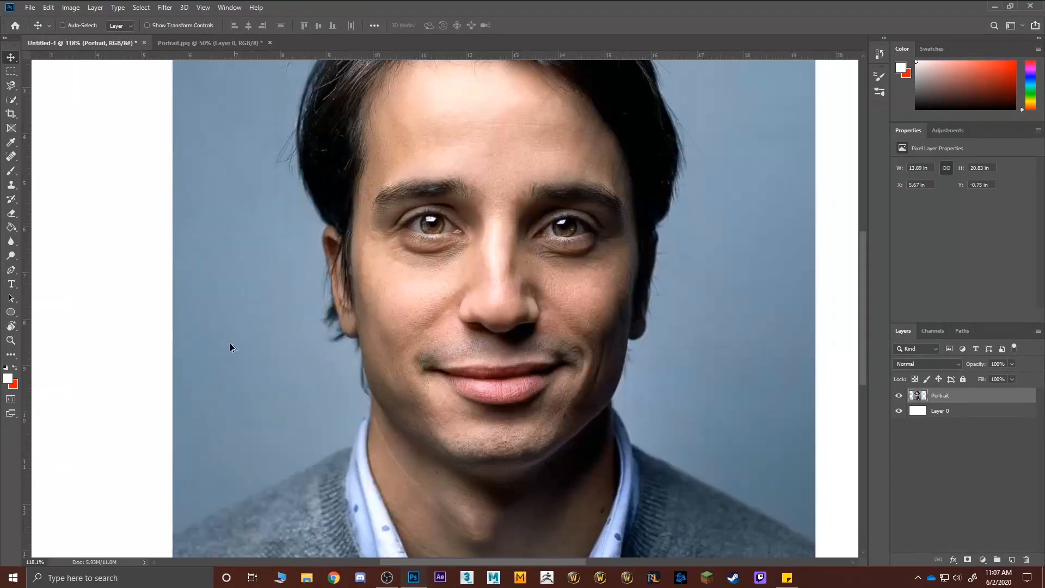
pyautogui.scroll(2, 254, 359)
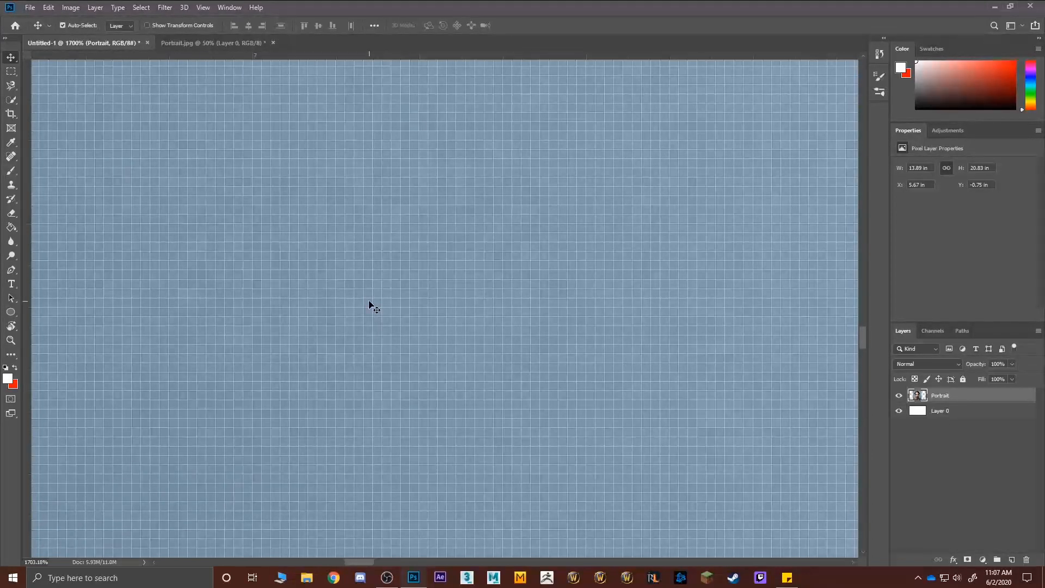
pyautogui.scroll(-10, 360, 297)
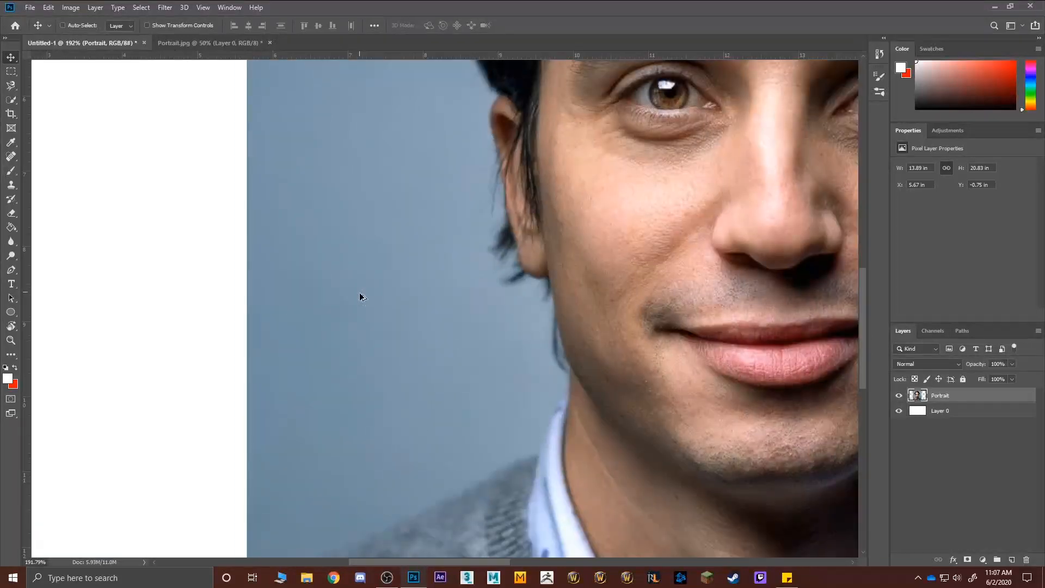
pyautogui.scroll(-6, 360, 297)
pyautogui.press('ctrl')
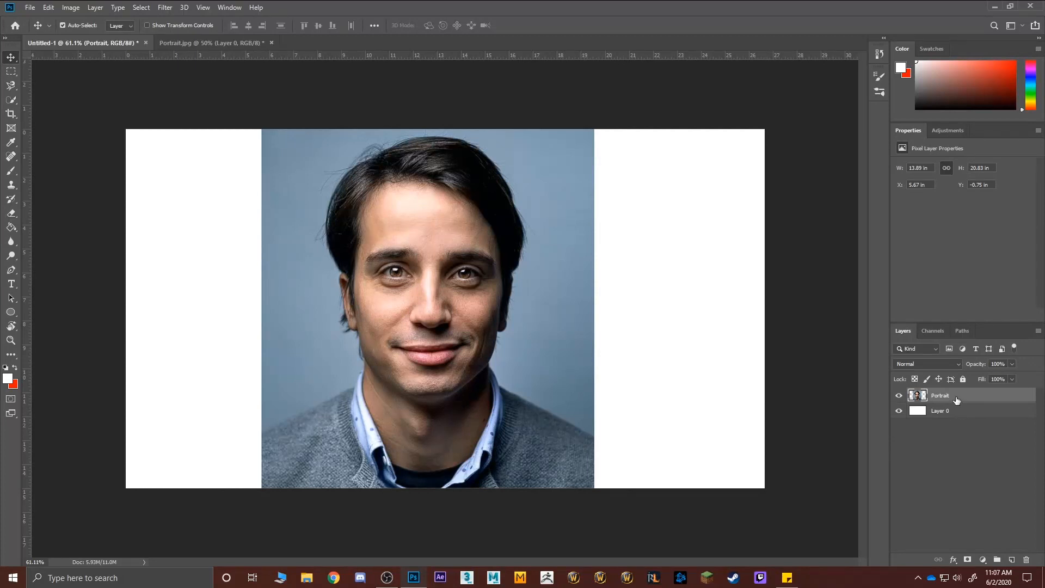
pyautogui.press('Delete')
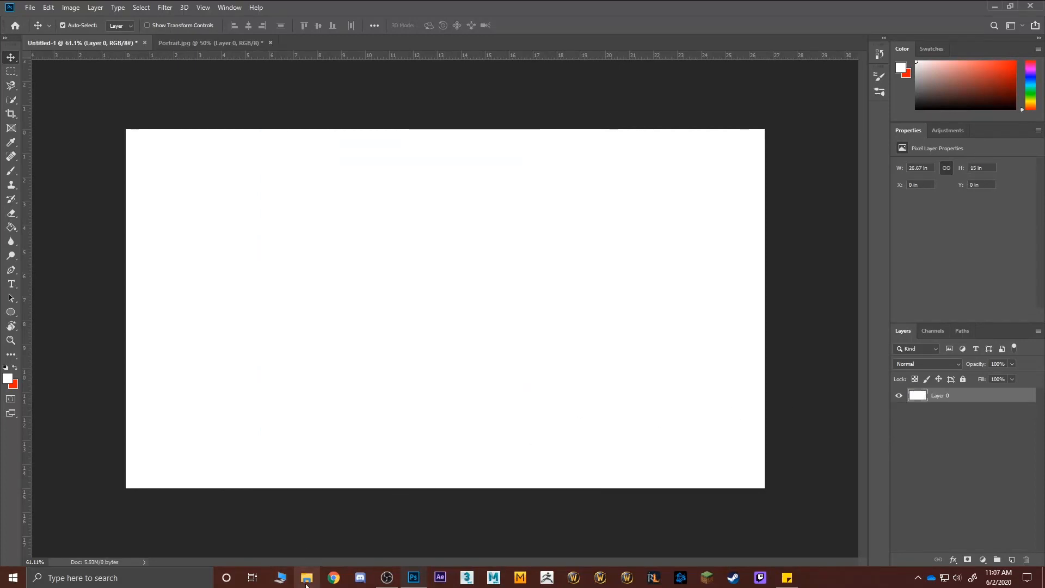
# Step: Place the Portrait image from File Explorer's Desktop folder onto the Untitled-1 canvas
pyautogui.click(306, 577)
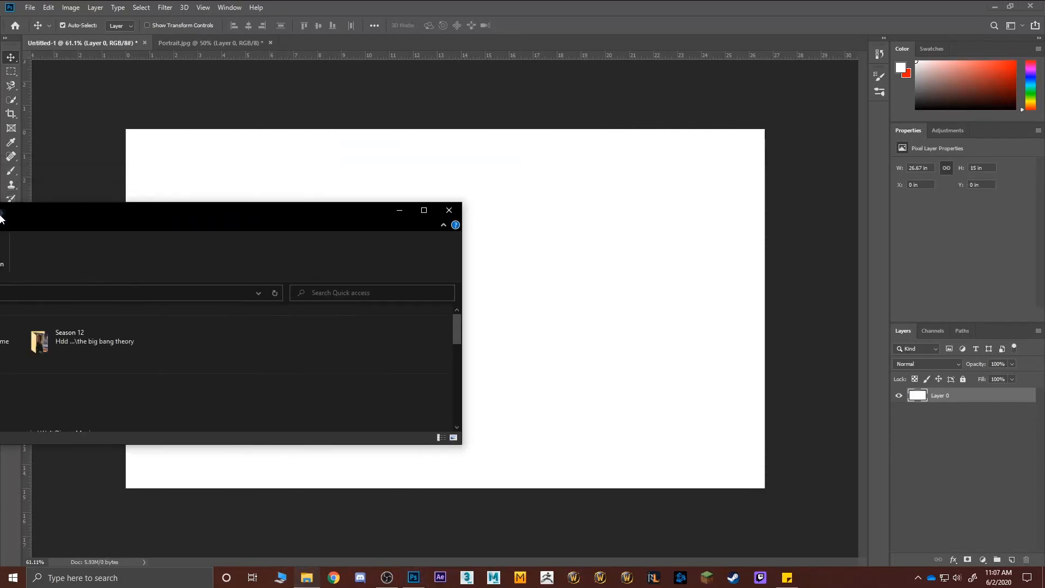
pyautogui.moveTo(1, 218); pyautogui.dragTo(537, 146)
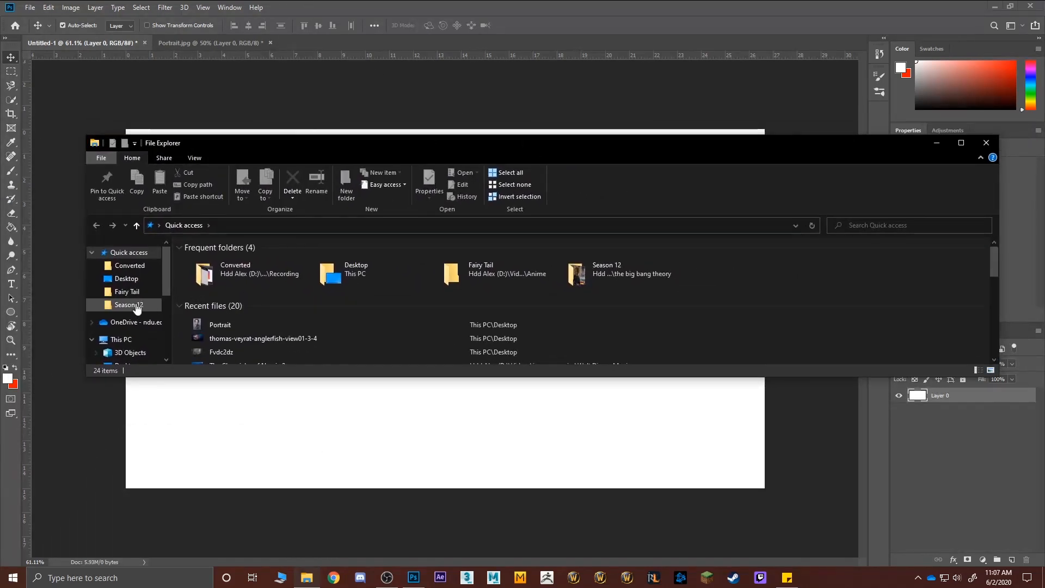
pyautogui.click(133, 278)
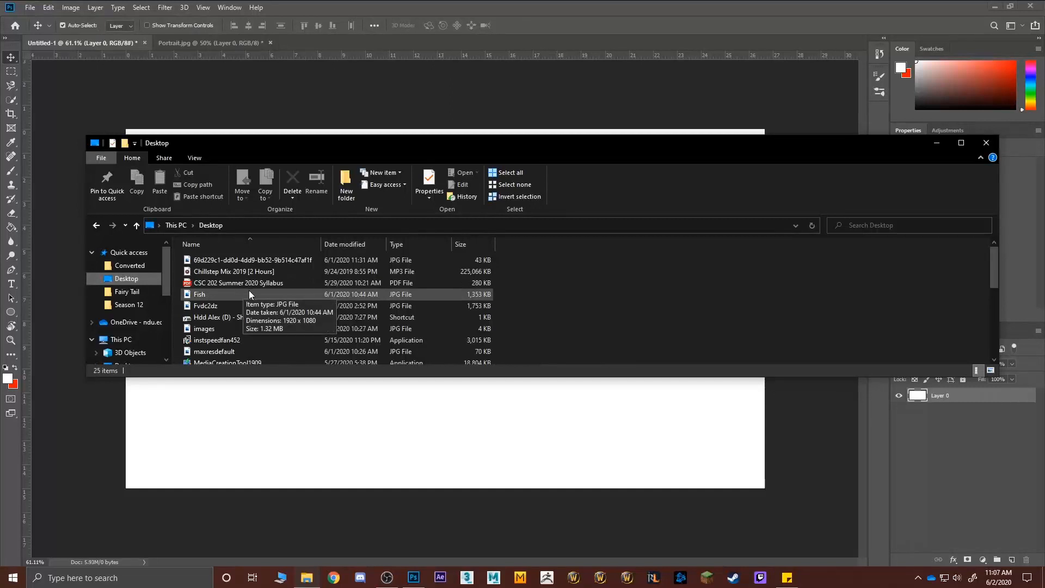
pyautogui.scroll(-1, 239, 294)
pyautogui.scroll(-1, 228, 302)
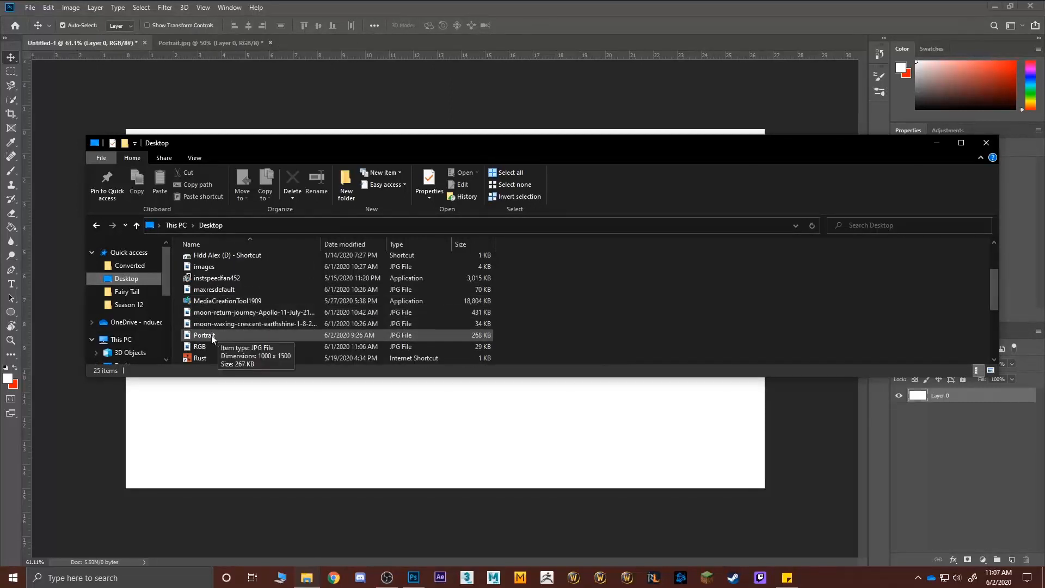
pyautogui.moveTo(213, 335); pyautogui.dragTo(406, 443)
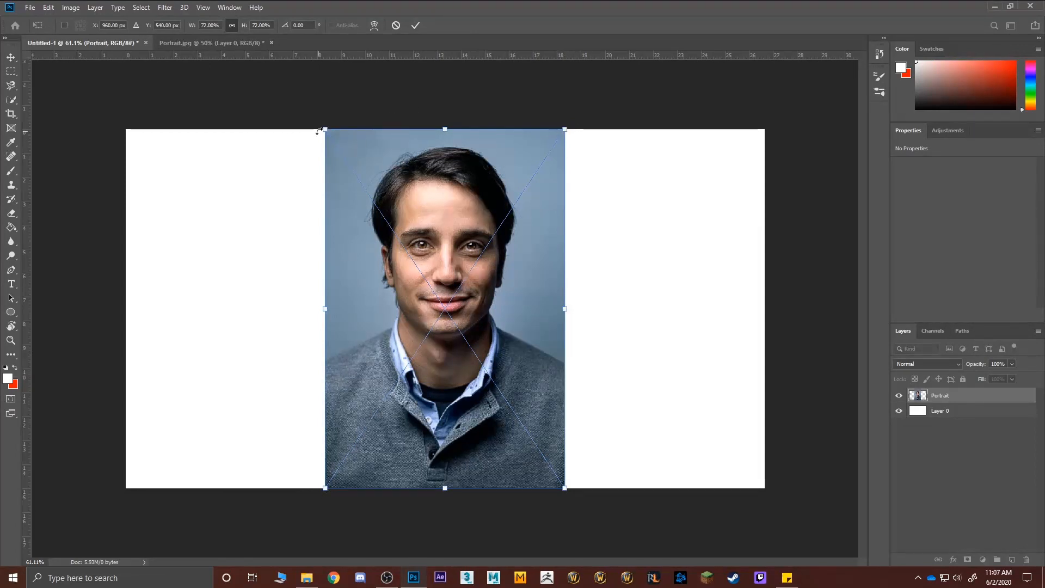
# Step: Scale the placed portrait to about 115%, reposition it so the whole face sits on the canvas, and apply the transformation
pyautogui.moveTo(577, 132); pyautogui.dragTo(841, 11)
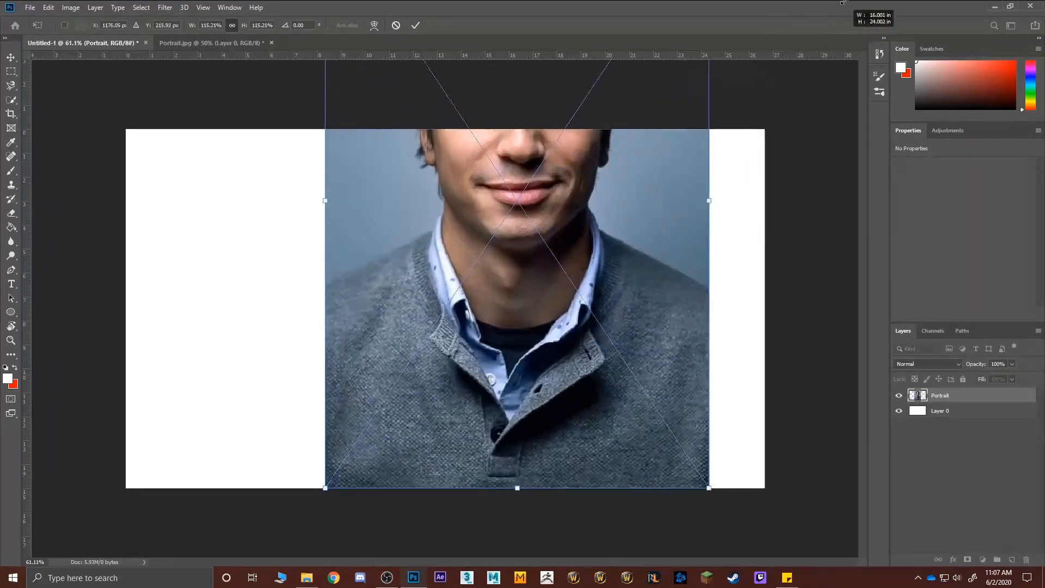
pyautogui.moveTo(578, 206); pyautogui.dragTo(492, 384)
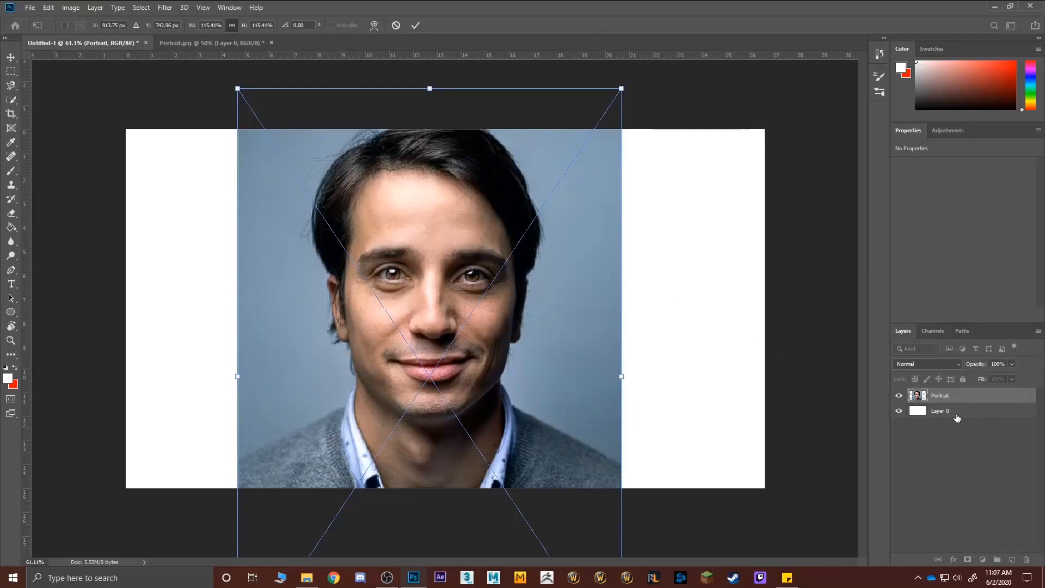
pyautogui.press('Return')
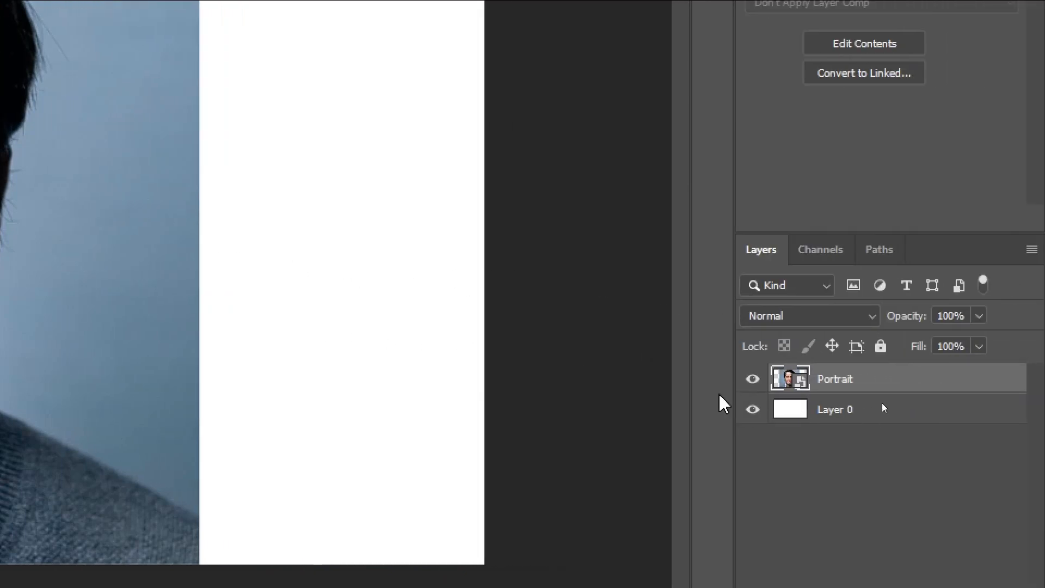
# Step: Rasterize the Portrait smart object layer
pyautogui.rightClick(919, 394)
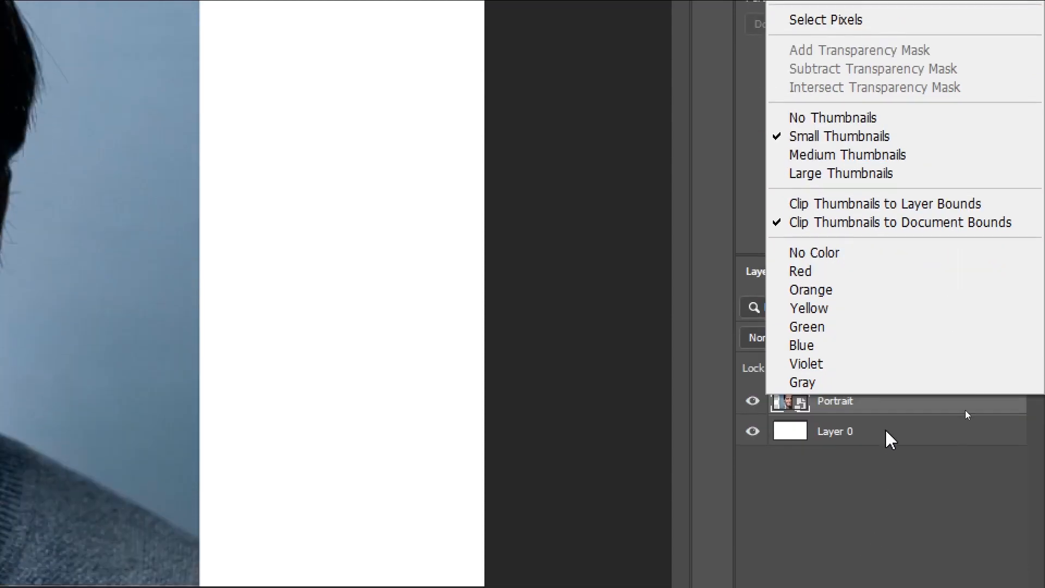
pyautogui.click(886, 497)
pyautogui.rightClick(958, 394)
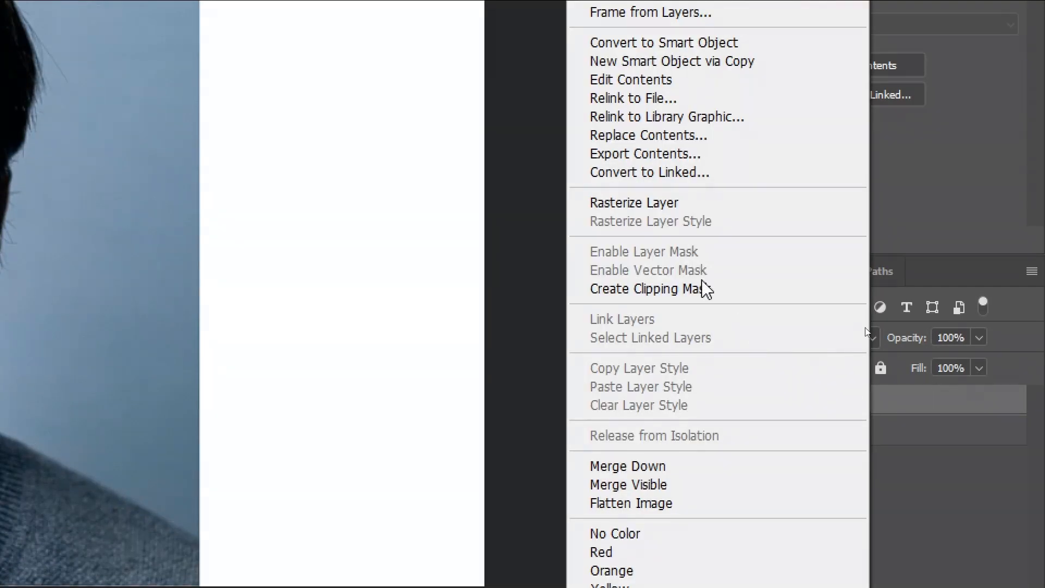
pyautogui.click(631, 203)
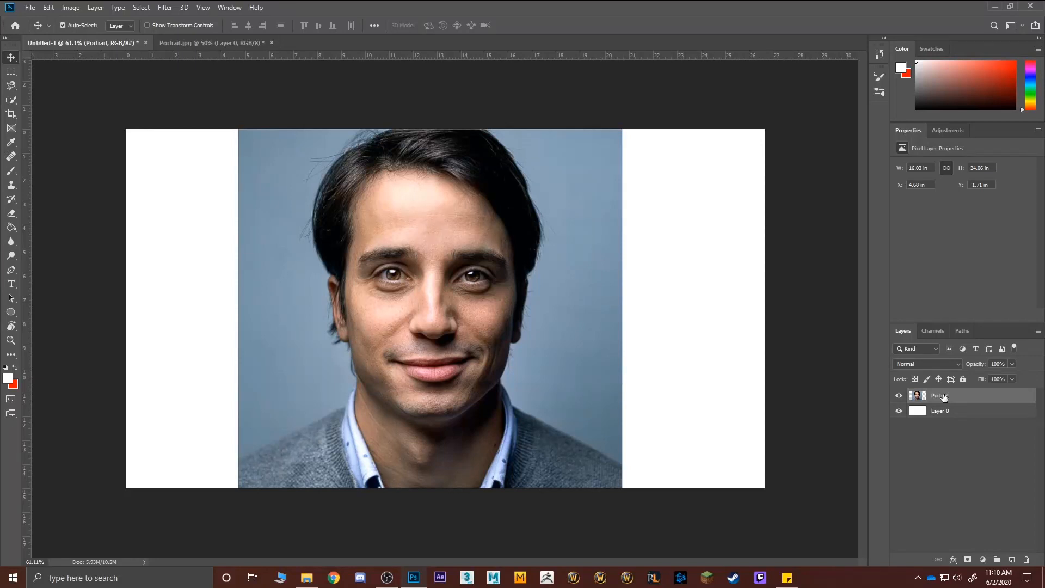
# Step: Convert the rasterized Portrait layer back to a smart object
pyautogui.rightClick(944, 396)
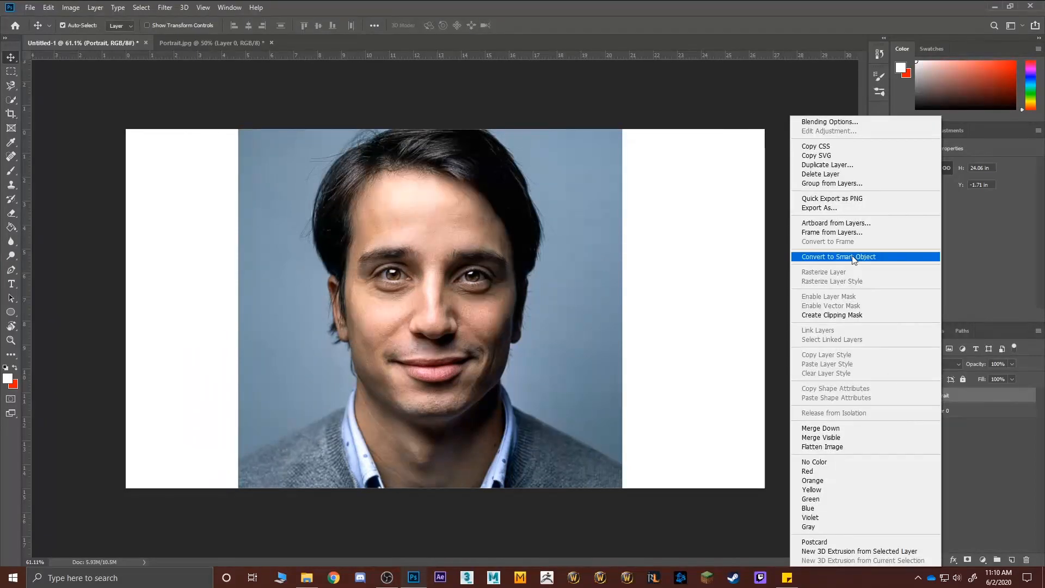
pyautogui.click(1041, 521)
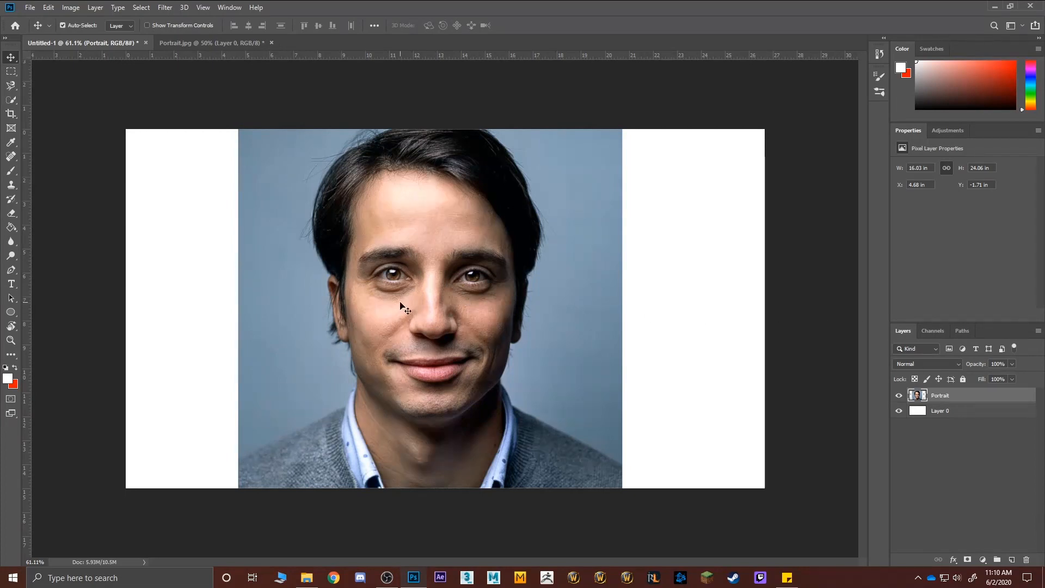
pyautogui.rightClick(959, 396)
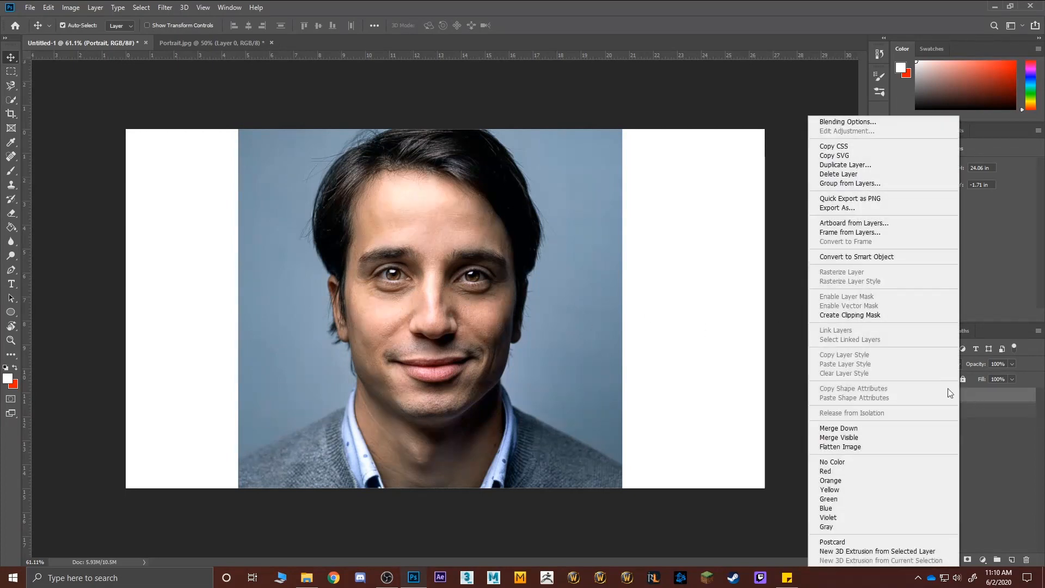
pyautogui.click(843, 258)
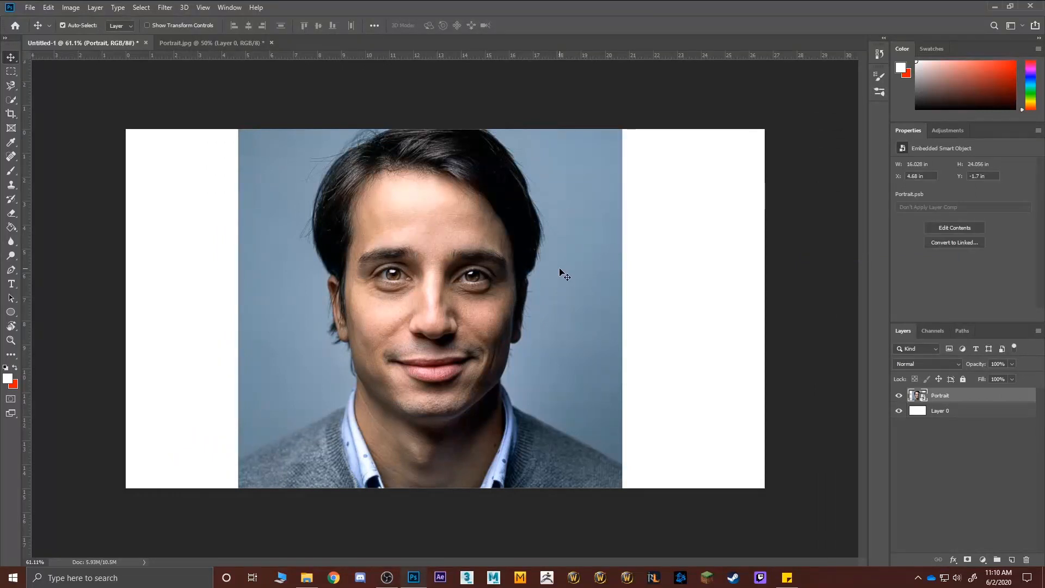
# Step: Scale the portrait down to about 40% near the middle of the canvas and apply the transformation
pyautogui.scroll(-1, 561, 272)
pyautogui.scroll(-1, 545, 274)
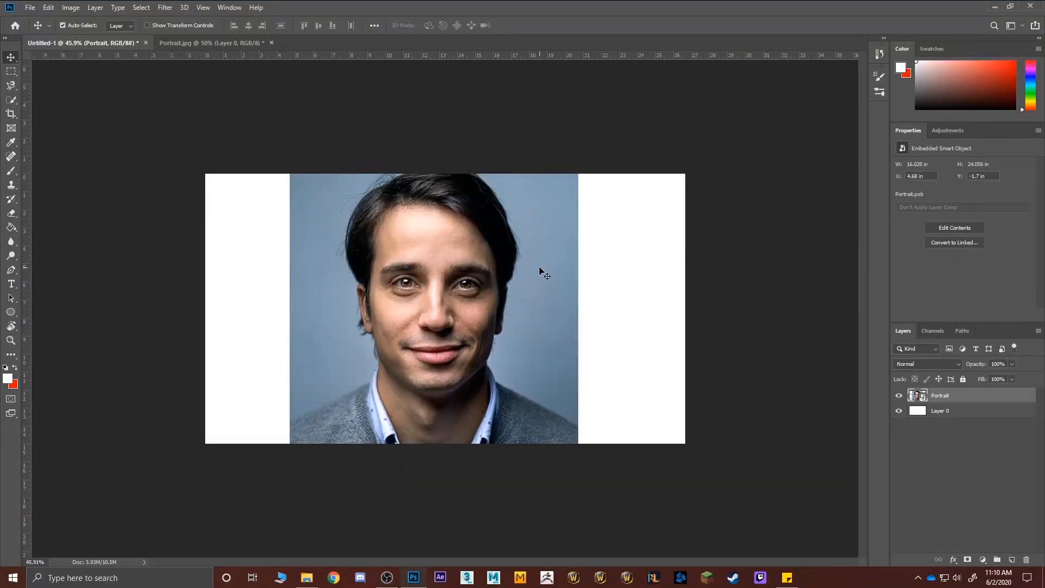
pyautogui.hotkey('ctrl', 't')
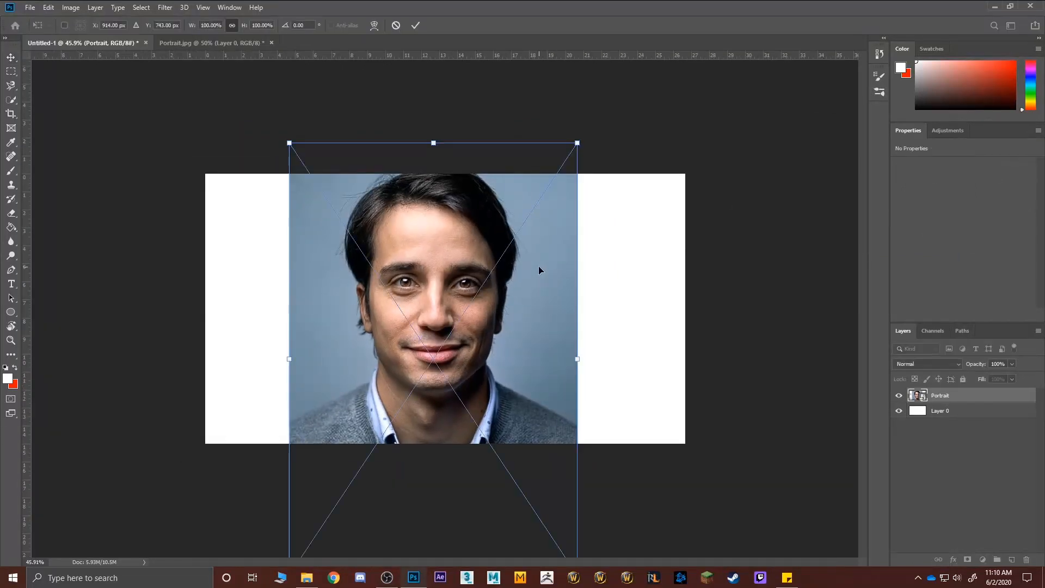
pyautogui.moveTo(579, 140); pyautogui.dragTo(463, 254)
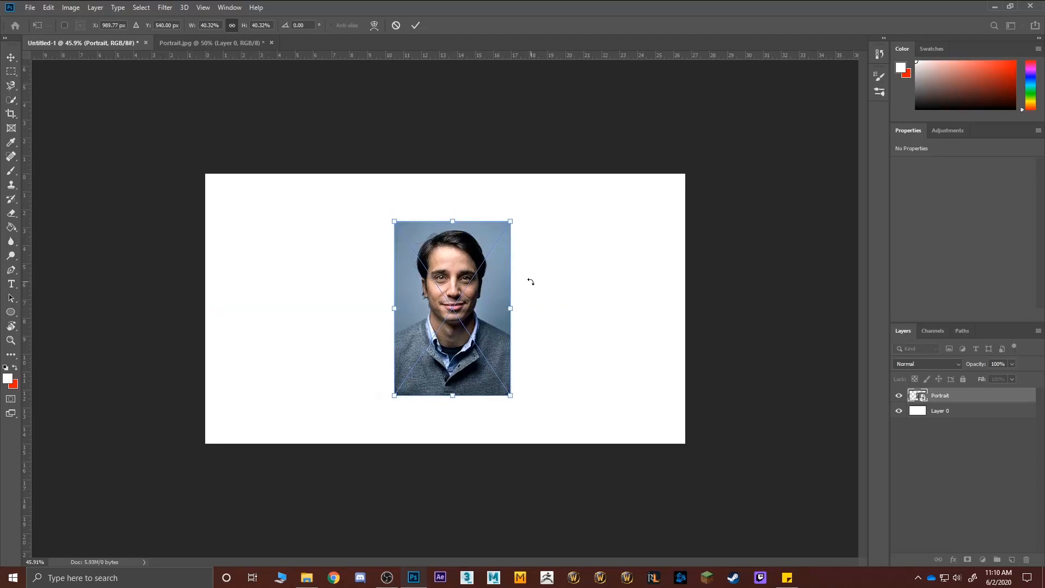
pyautogui.press('Return')
# Step: Rasterize the reduced Portrait layer, inspect its quality up close, and convert it back to a smart object
pyautogui.rightClick(947, 398)
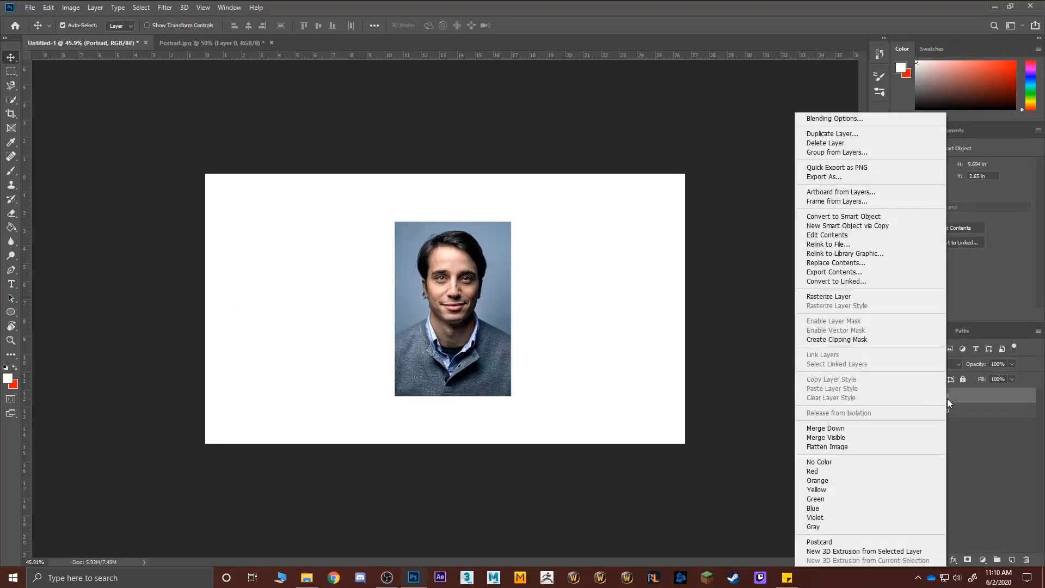
pyautogui.click(858, 299)
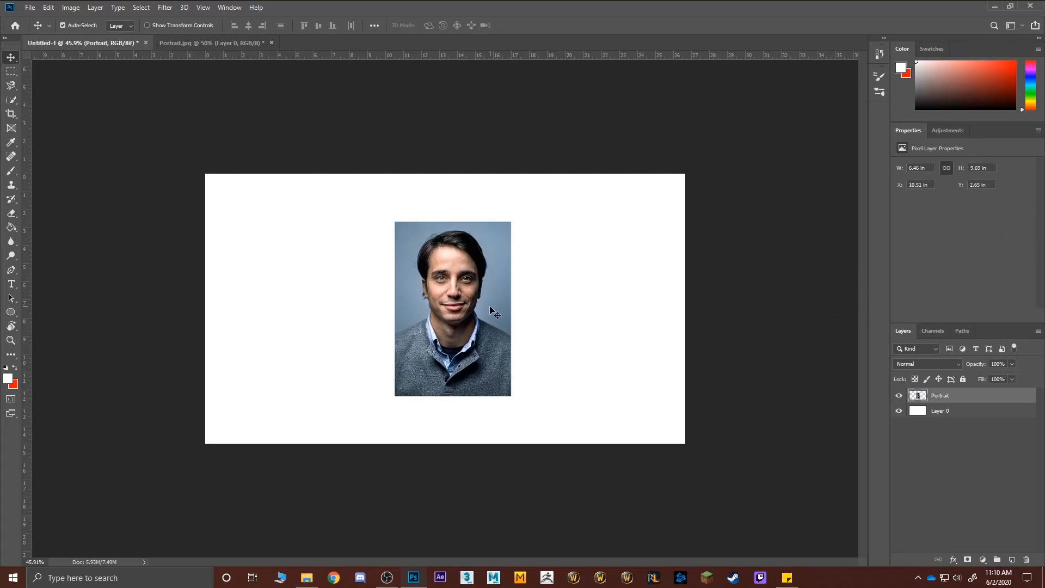
pyautogui.scroll(3, 429, 294)
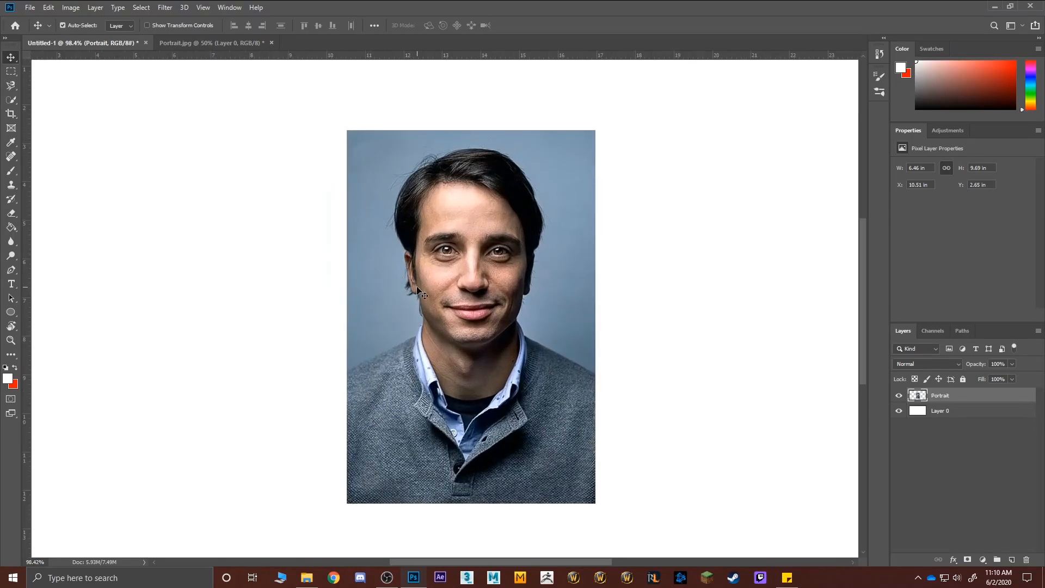
pyautogui.scroll(-3, 419, 289)
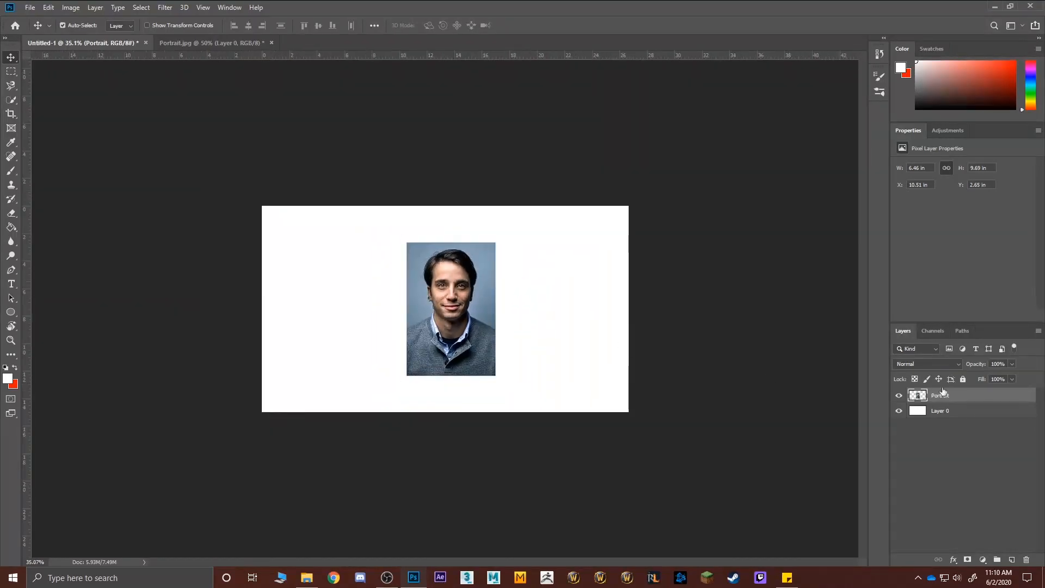
pyautogui.rightClick(956, 394)
pyautogui.click(837, 257)
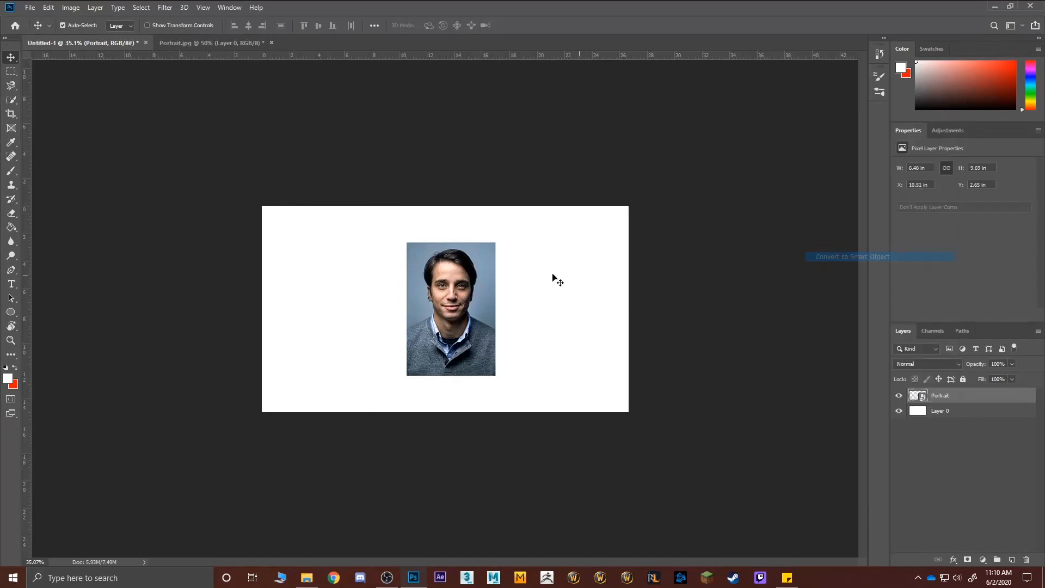
# Step: Enlarge the portrait to about 21.58 in tall, reposition it so the face fills the canvas height, and rasterize its layer
pyautogui.hotkey('ctrl', 't')
pyautogui.moveTo(495, 243); pyautogui.dragTo(604, 78)
pyautogui.moveTo(514, 240); pyautogui.dragTo(447, 357)
pyautogui.press('Return')
pyautogui.rightClick(948, 401)
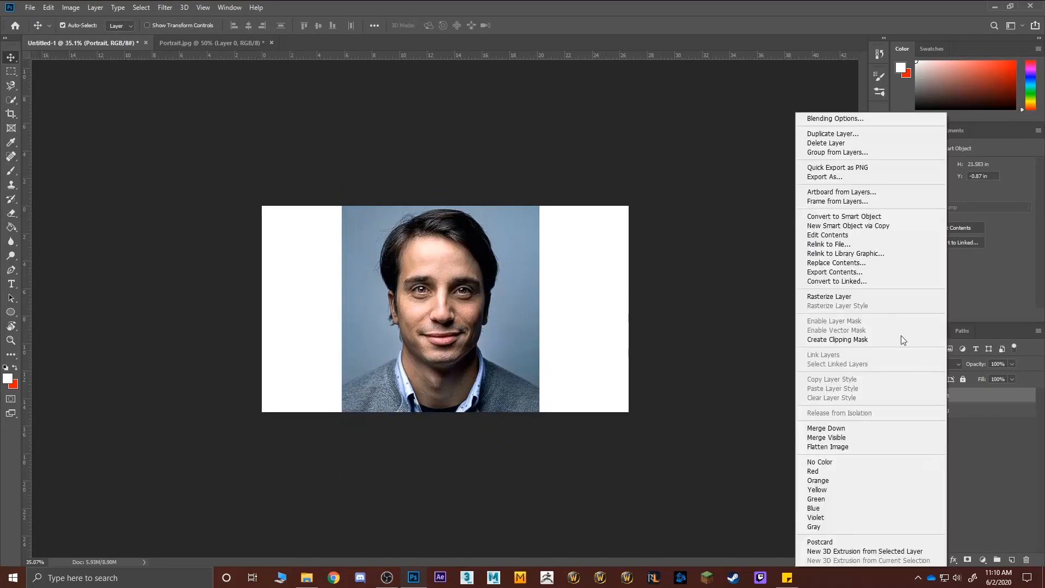
pyautogui.click(819, 296)
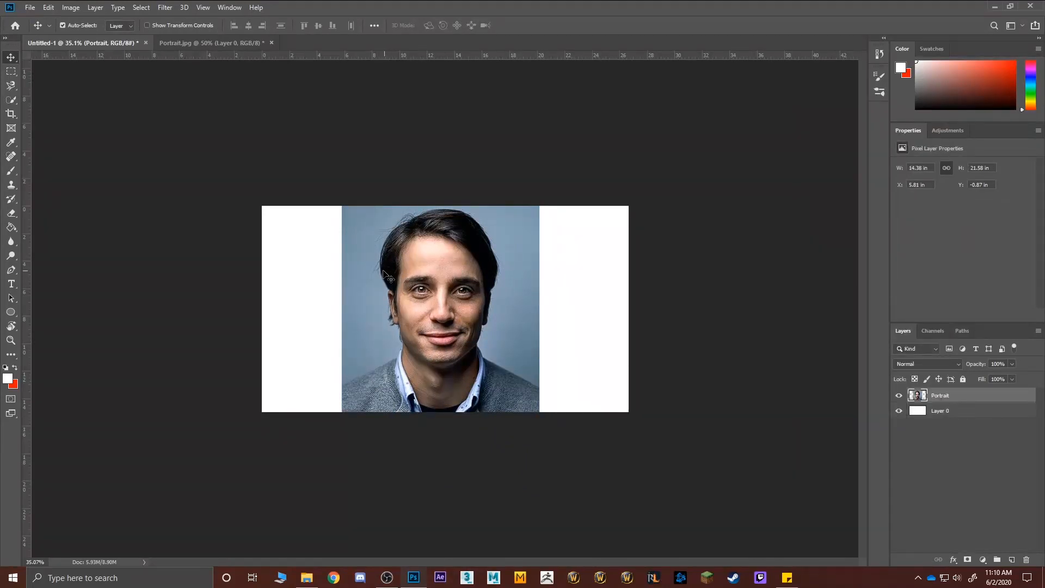
# Step: Select part of the man's head with the Magnetic Lasso, tracing from the jaw up the ear and hair and closing across the forehead
pyautogui.click(8, 73)
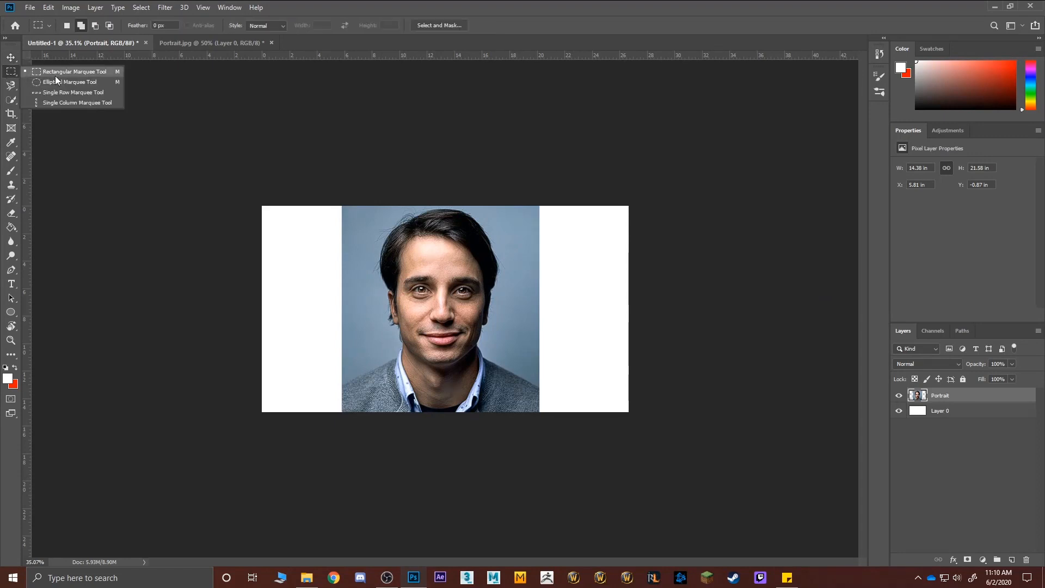
pyautogui.click(11, 85)
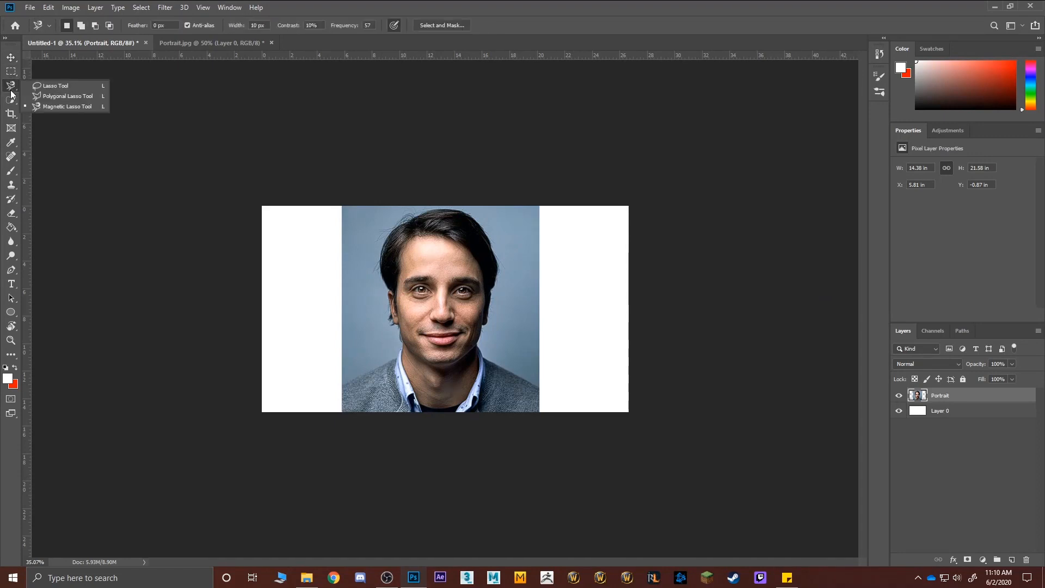
pyautogui.click(62, 104)
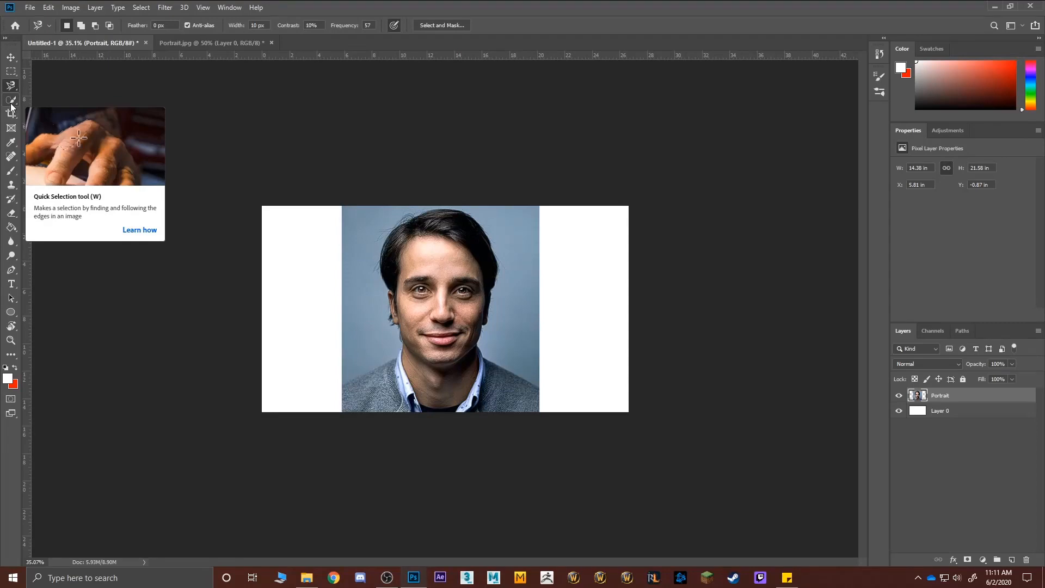
pyautogui.scroll(13, 412, 401)
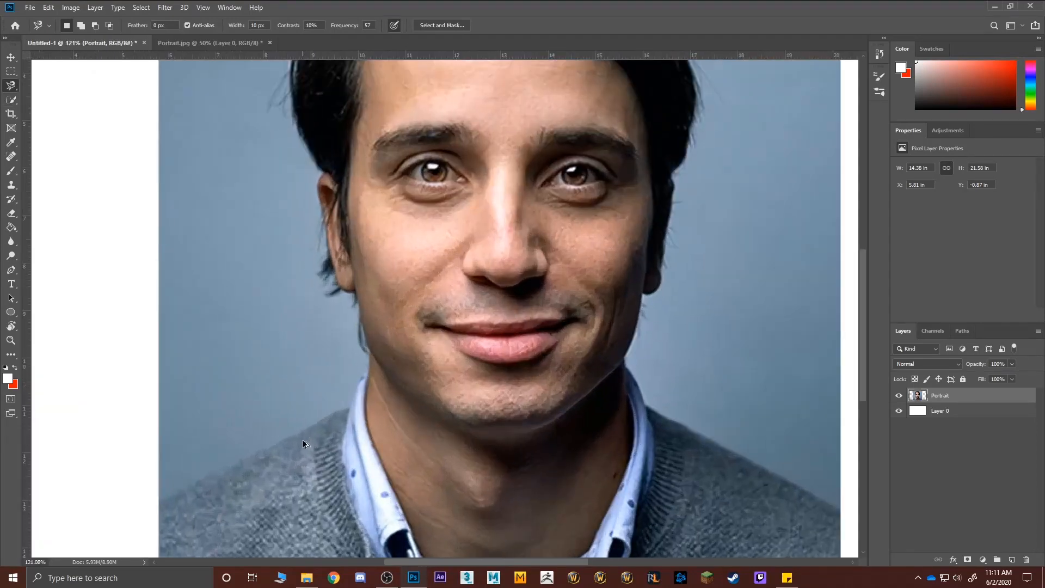
pyautogui.moveTo(305, 438); pyautogui.dragTo(408, 328)
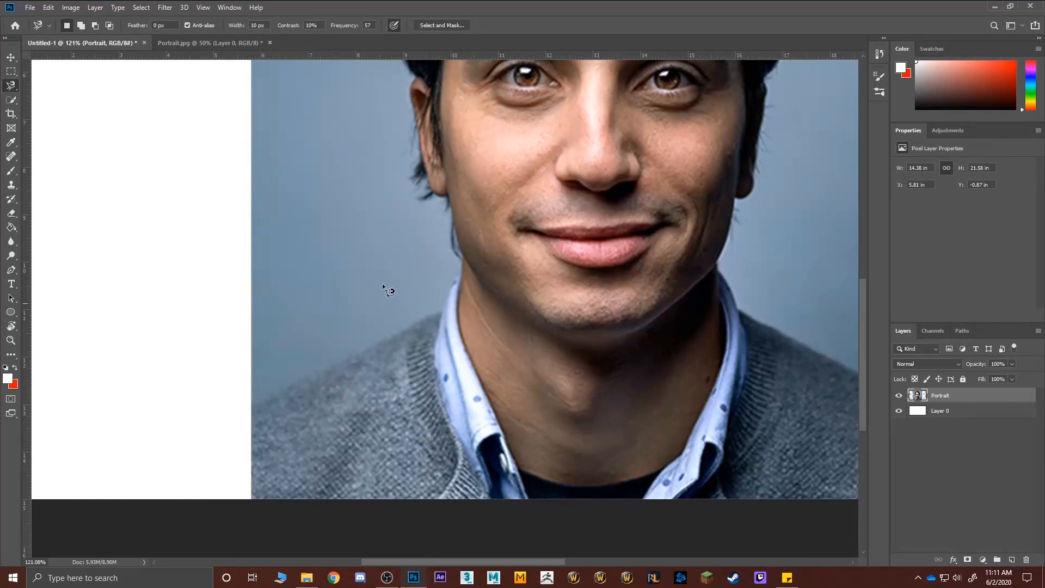
pyautogui.scroll(10, 405, 278)
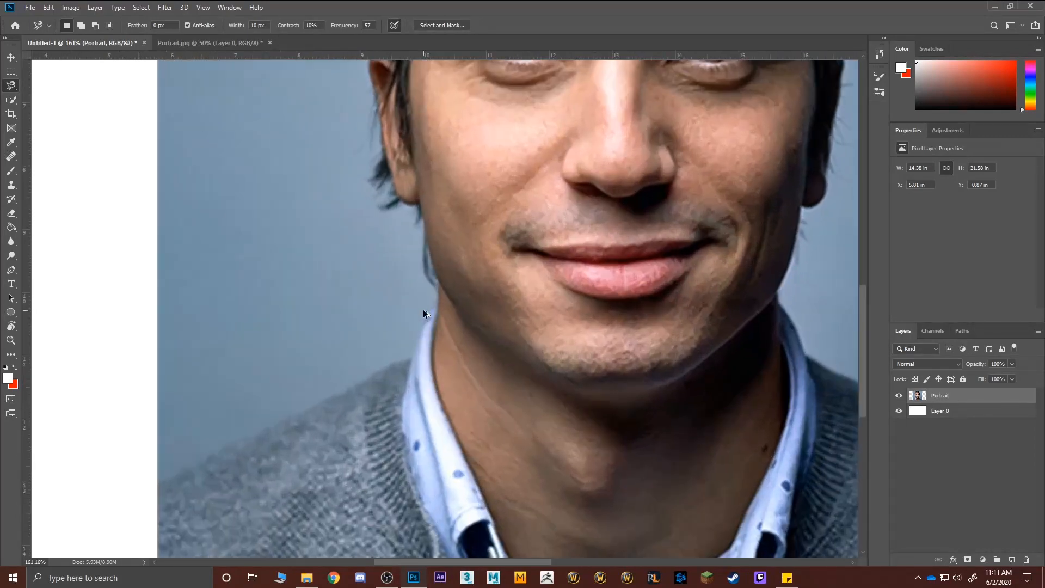
pyautogui.scroll(2, 434, 319)
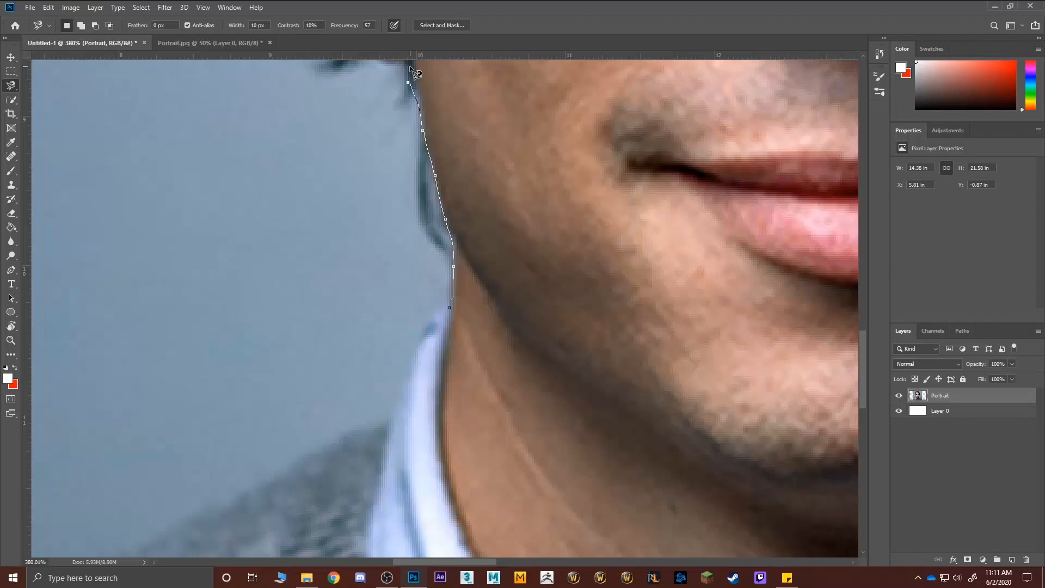
pyautogui.press('space')
pyautogui.moveTo(410, 66); pyautogui.dragTo(455, 448)
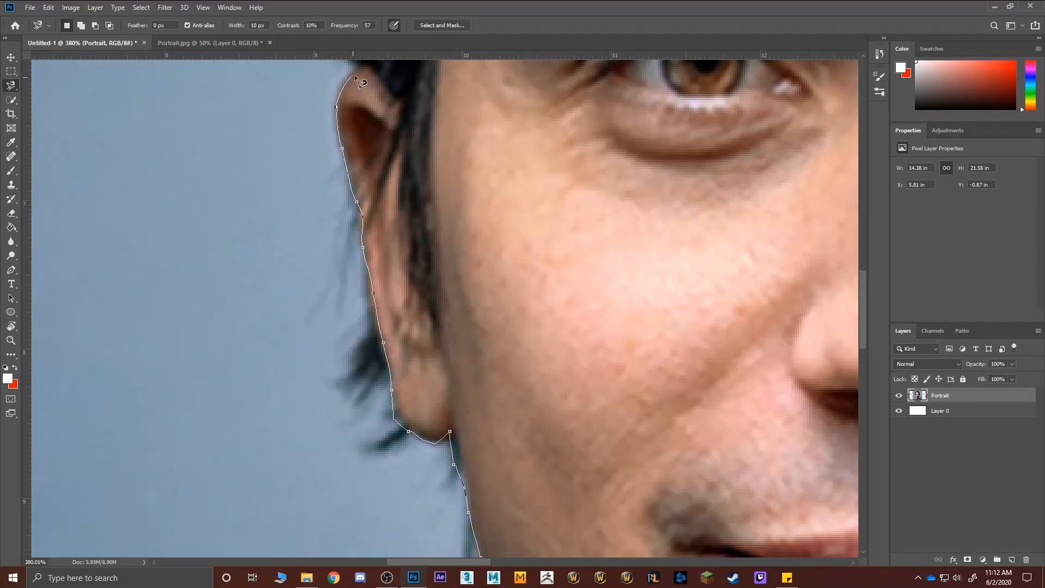
pyautogui.moveTo(360, 71); pyautogui.dragTo(370, 438)
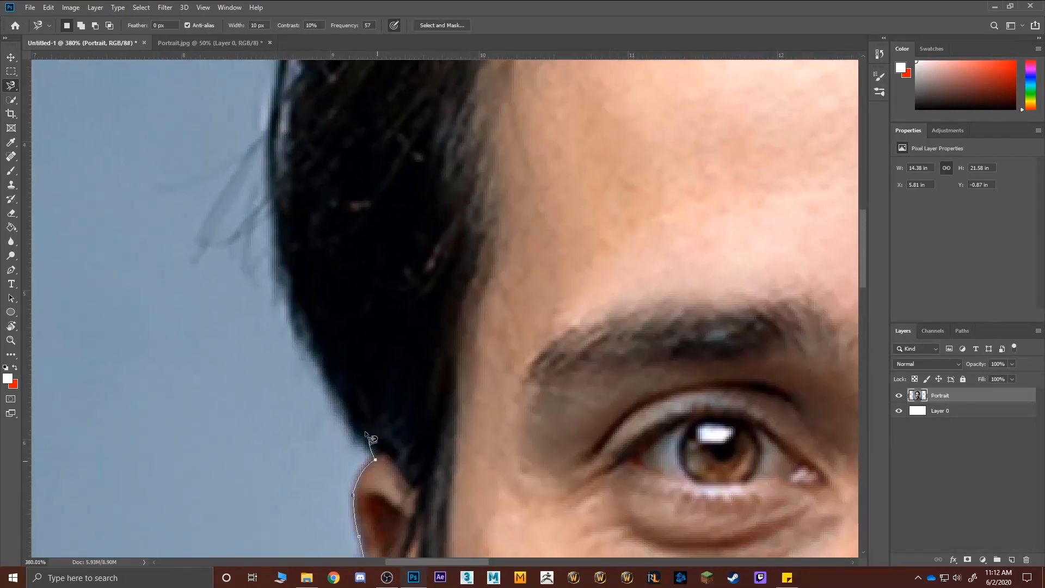
pyautogui.moveTo(293, 130); pyautogui.dragTo(296, 367)
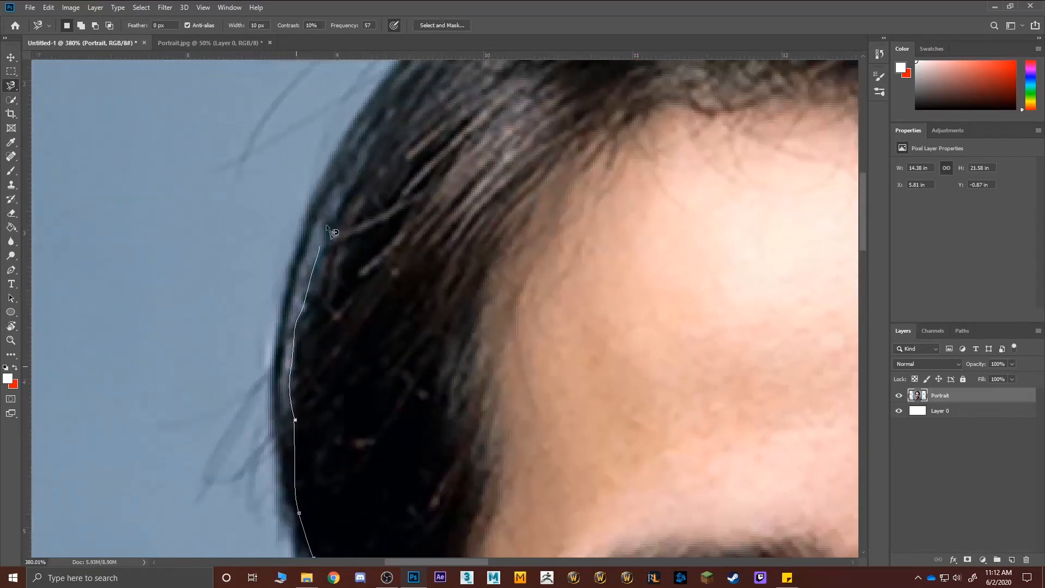
pyautogui.moveTo(344, 166)
pyautogui.mouseDown()
pyautogui.moveTo(311, 288)
pyautogui.moveTo(234, 407)
pyautogui.mouseUp()
pyautogui.moveTo(593, 108)
pyautogui.mouseDown()
pyautogui.moveTo(278, 249)
pyautogui.moveTo(537, 215)
pyautogui.moveTo(716, 258)
pyautogui.moveTo(364, 129)
pyautogui.moveTo(560, 215)
pyautogui.moveTo(426, 220)
pyautogui.moveTo(339, 249)
pyautogui.moveTo(173, 341)
pyautogui.moveTo(309, 395)
pyautogui.moveTo(442, 72)
pyautogui.moveTo(421, 331)
pyautogui.moveTo(439, 97)
pyautogui.moveTo(423, 241)
pyautogui.moveTo(394, 320)
pyautogui.mouseUp()
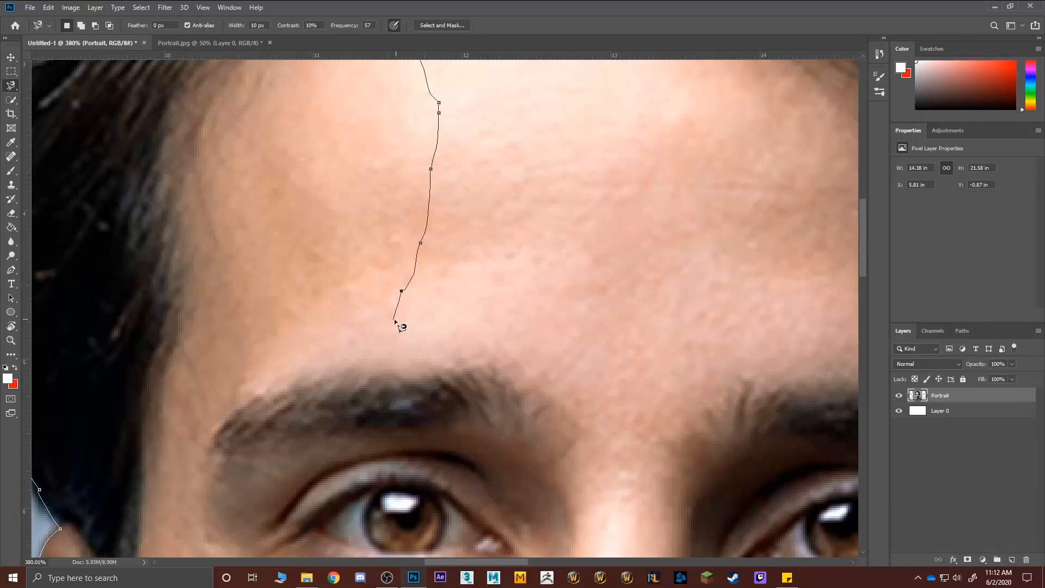
pyautogui.doubleClick(394, 320)
pyautogui.scroll(-8, 394, 320)
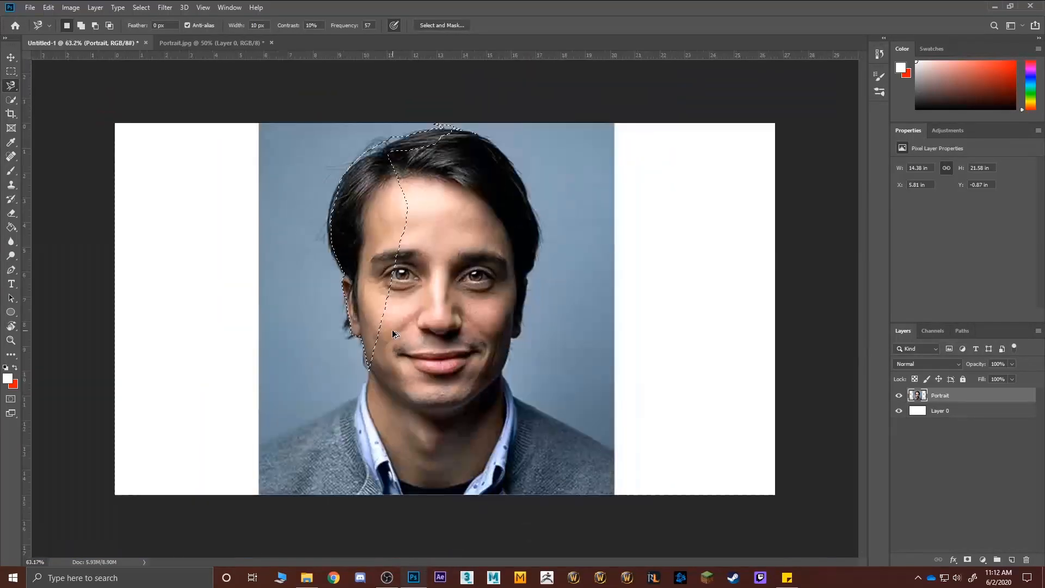
# Step: Move the selected piece of the head away from the face, undo the move, and deselect
pyautogui.press('v')
pyautogui.moveTo(376, 280); pyautogui.dragTo(296, 272)
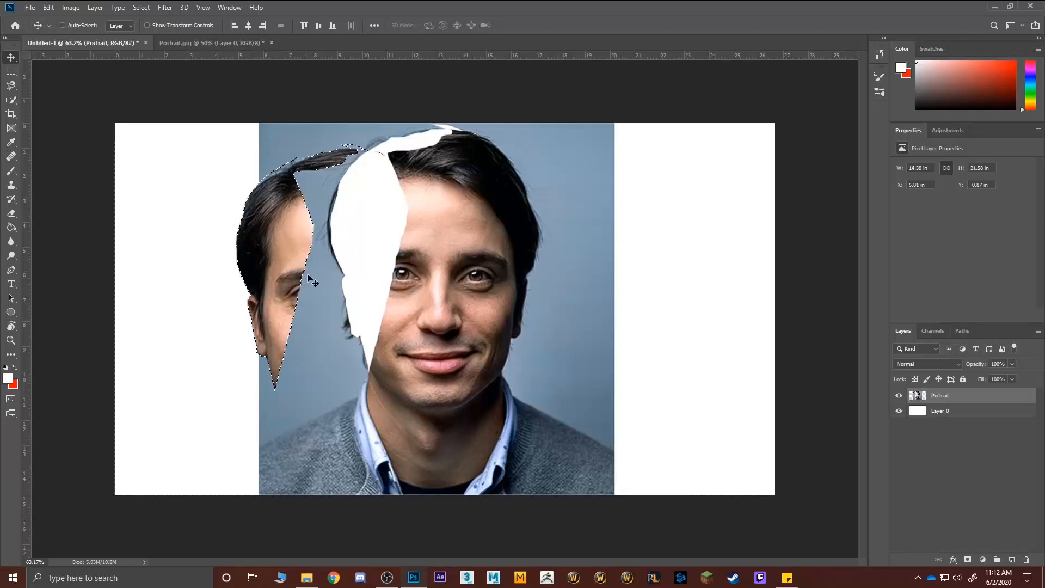
pyautogui.hotkey('ctrl', 'z')
pyautogui.hotkey('ctrl', 'd')
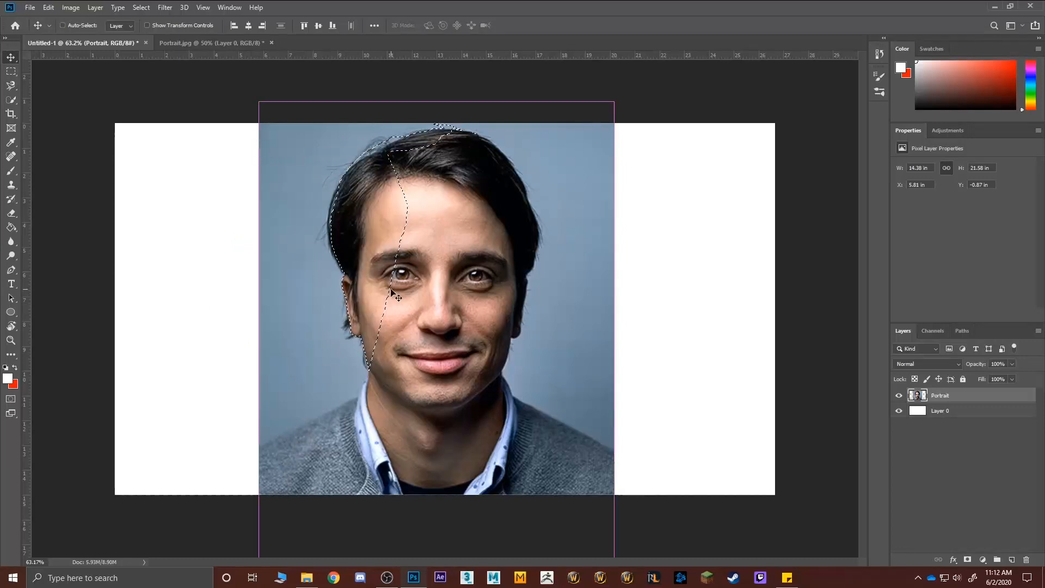
# Step: Activate the Quick Selection tool and try different brush sizes, ending at 300 px
pyautogui.scroll(2, 395, 293)
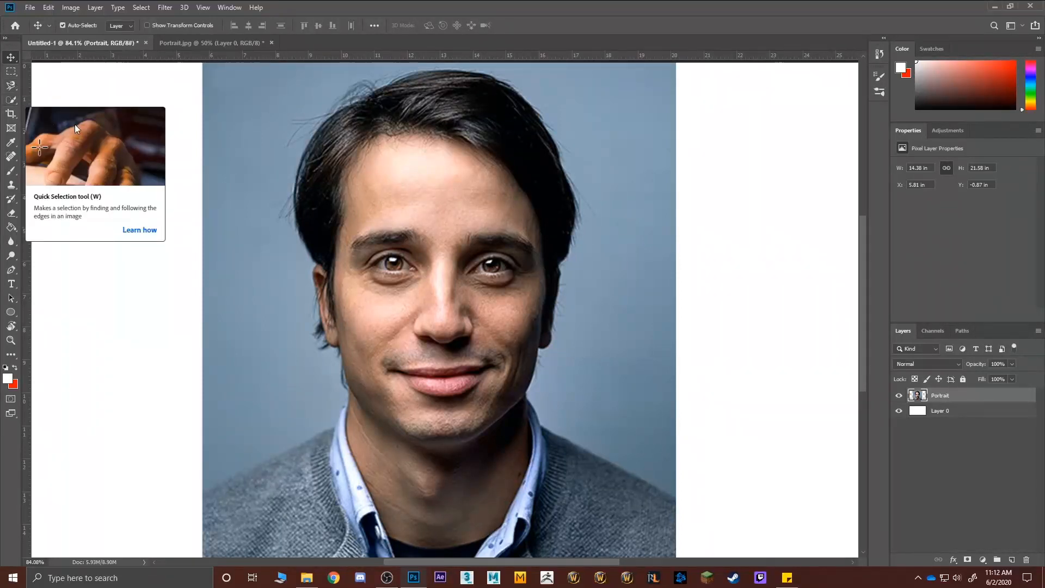
pyautogui.click(11, 101)
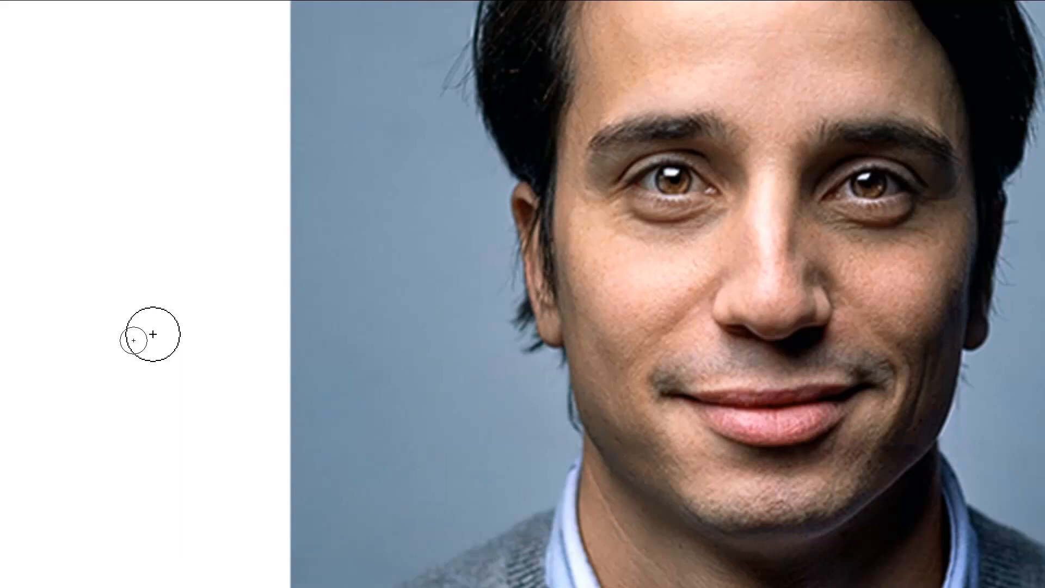
pyautogui.press(']')
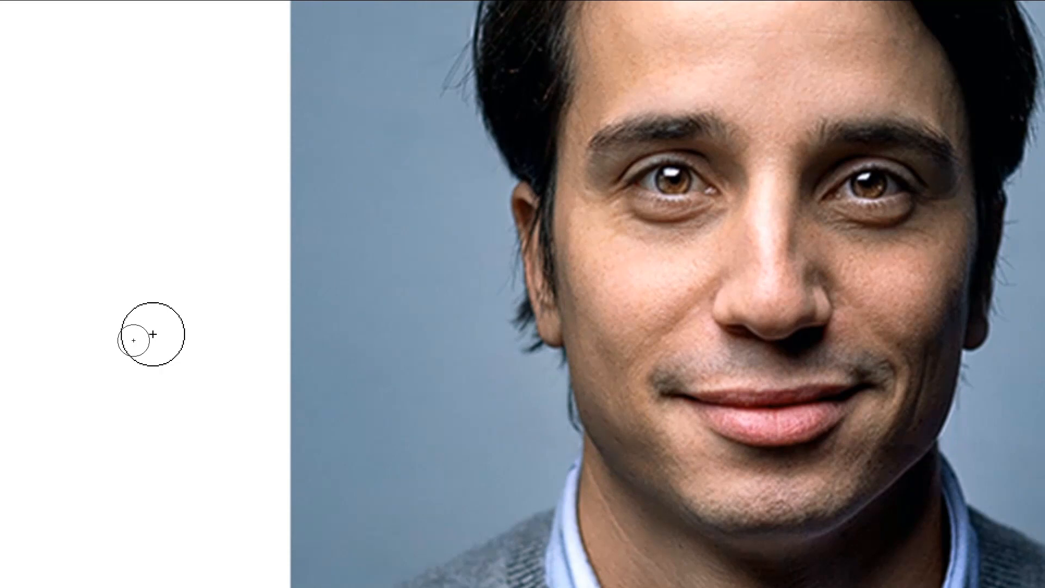
pyautogui.press(']')
pyautogui.press(']')
pyautogui.press(']')
pyautogui.press(']')
pyautogui.press(']')
pyautogui.press(']')
pyautogui.press('[')
pyautogui.press('[')
pyautogui.press('[')
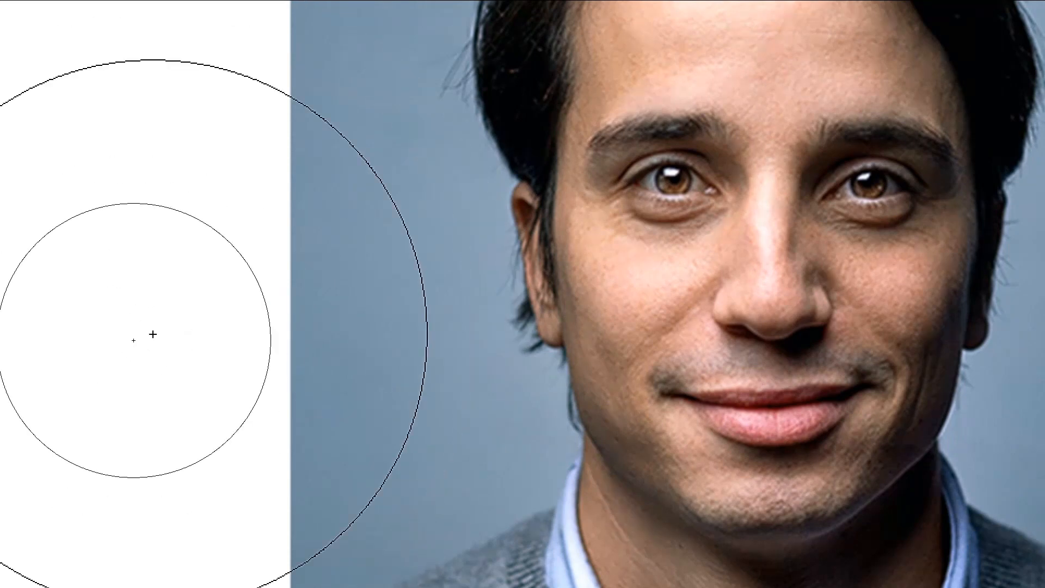
pyautogui.press('capslock')
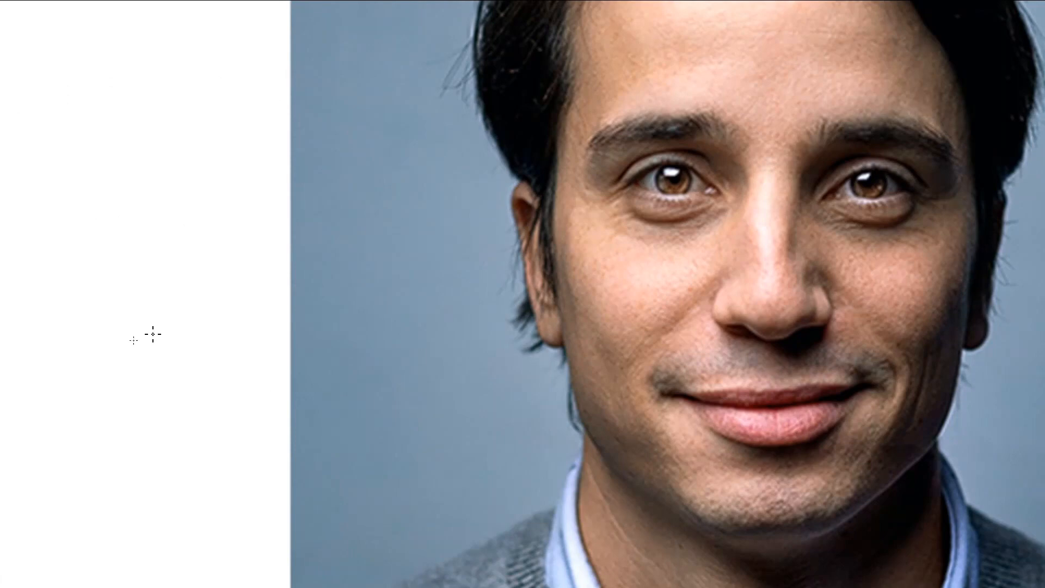
pyautogui.press(']')
pyautogui.press(']')
pyautogui.press(']')
pyautogui.press(']')
pyautogui.press(']')
pyautogui.press(']')
pyautogui.press(']')
pyautogui.press(']')
pyautogui.press(']')
pyautogui.press(']')
pyautogui.press(']')
pyautogui.press(']')
pyautogui.press(']')
pyautogui.press(']')
pyautogui.press(']')
pyautogui.press(']')
pyautogui.press(']')
pyautogui.press(']')
pyautogui.press(']')
pyautogui.press(']')
pyautogui.press(']')
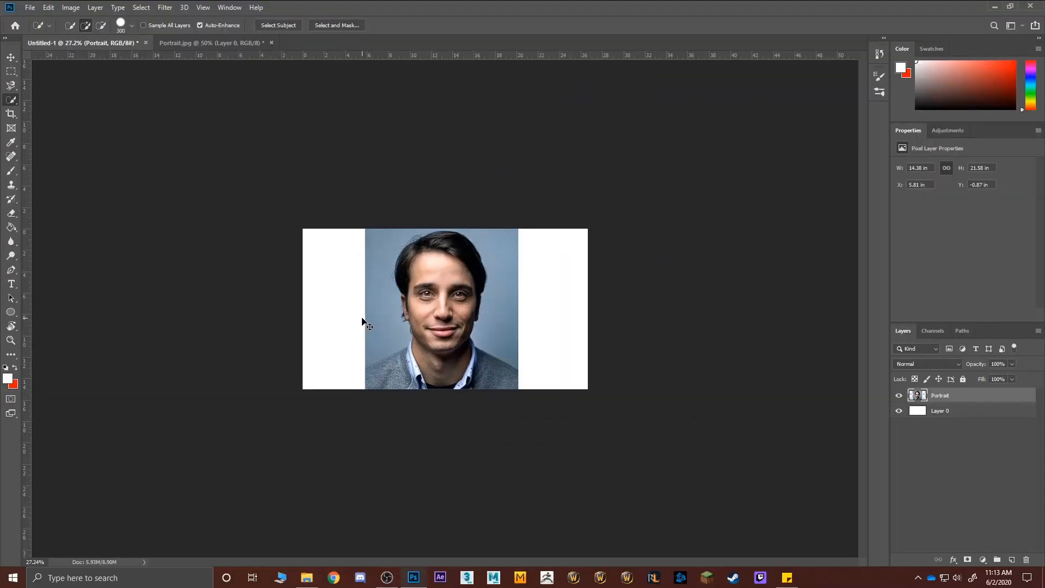
# Step: Reduce the Quick Selection brush to 175 px and check its size, hardness and spacing options
pyautogui.scroll(7, 239, 335)
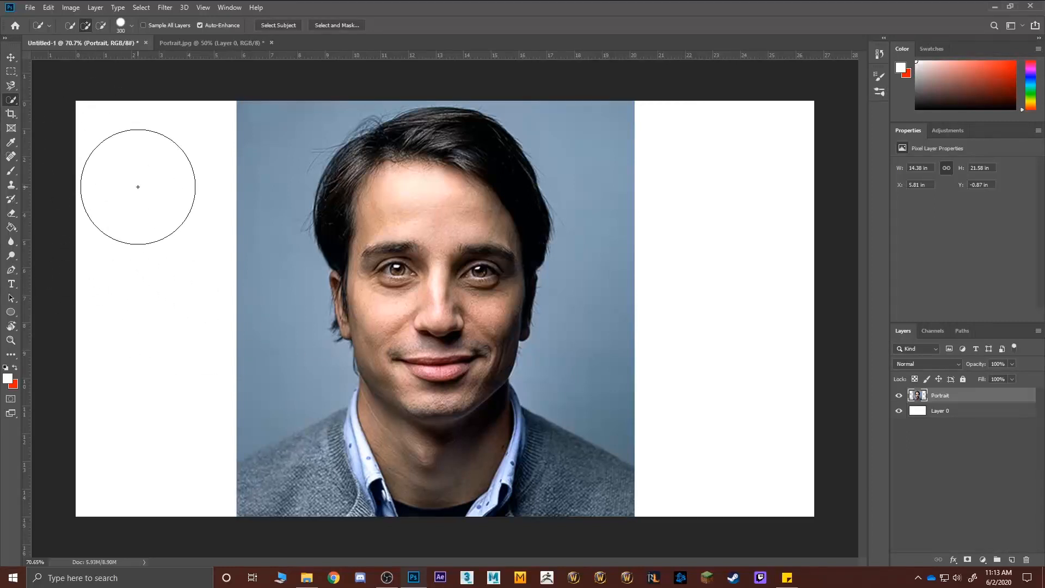
pyautogui.press('[')
pyautogui.press('[')
pyautogui.press('[')
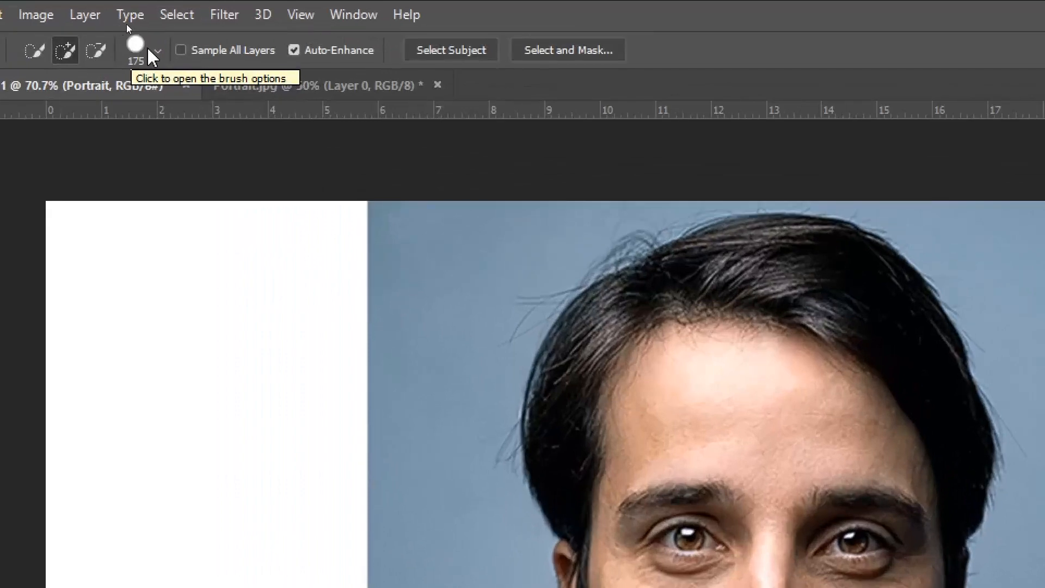
pyautogui.click(158, 53)
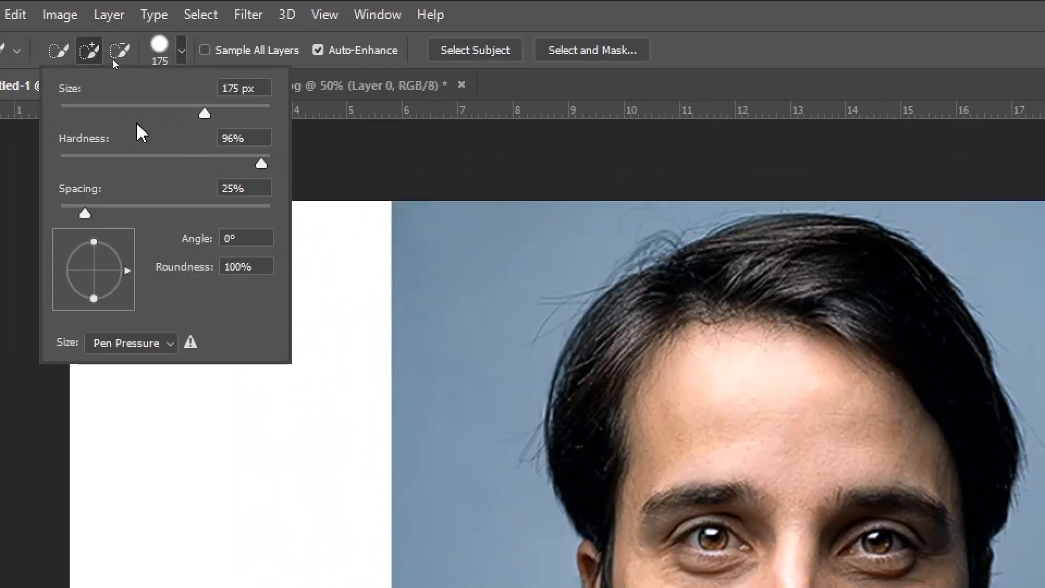
pyautogui.click(182, 50)
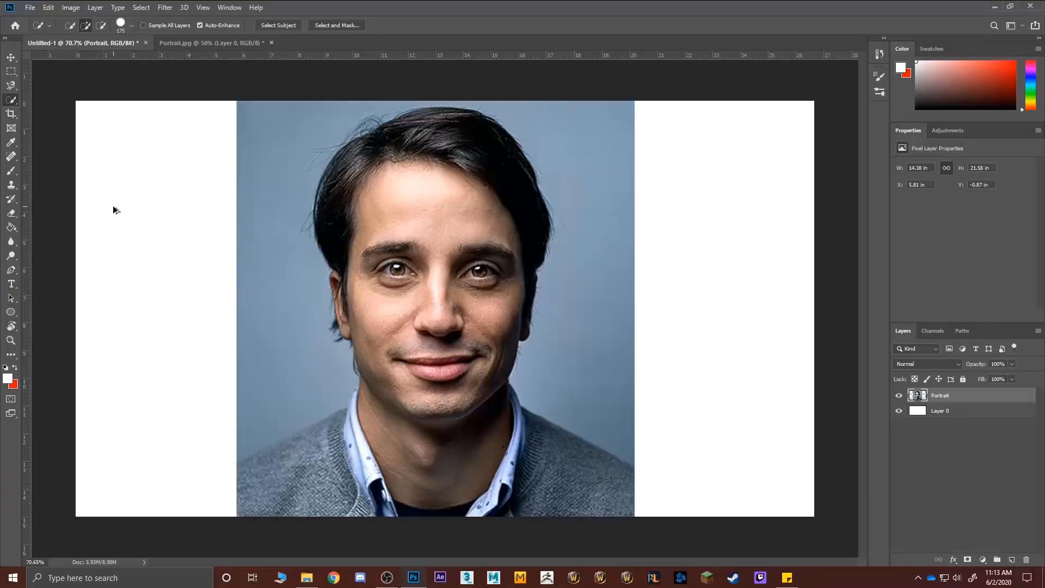
# Step: With a black 10 px brush, draw a right bracket with an arrow to the words "Scale up" and a left bracket with an arrow beside the portrait
pyautogui.scroll(1, 113, 206)
pyautogui.press('v')
pyautogui.press('b')
pyautogui.scroll(1, 77, 200)
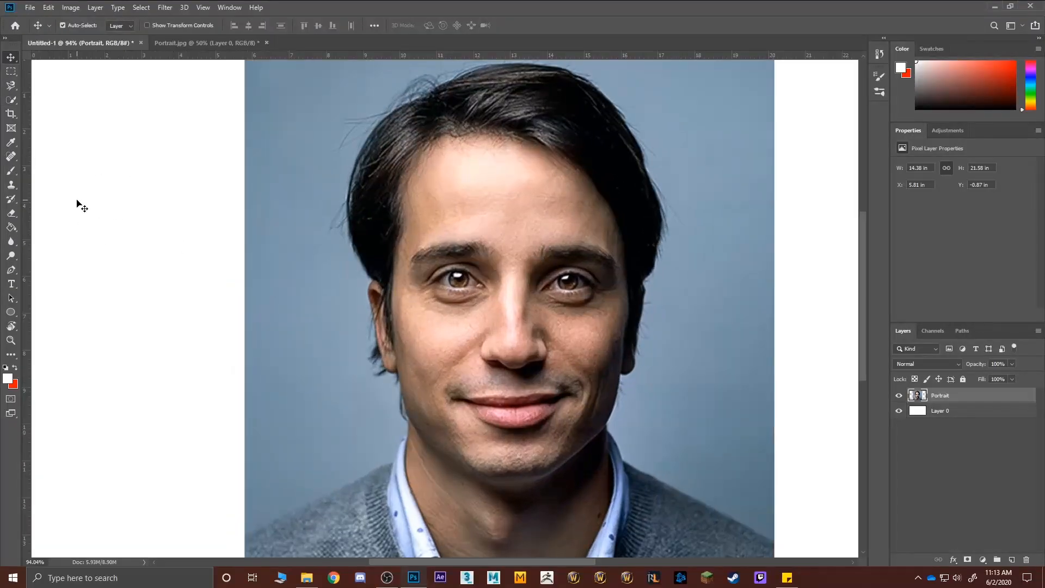
pyautogui.press('[')
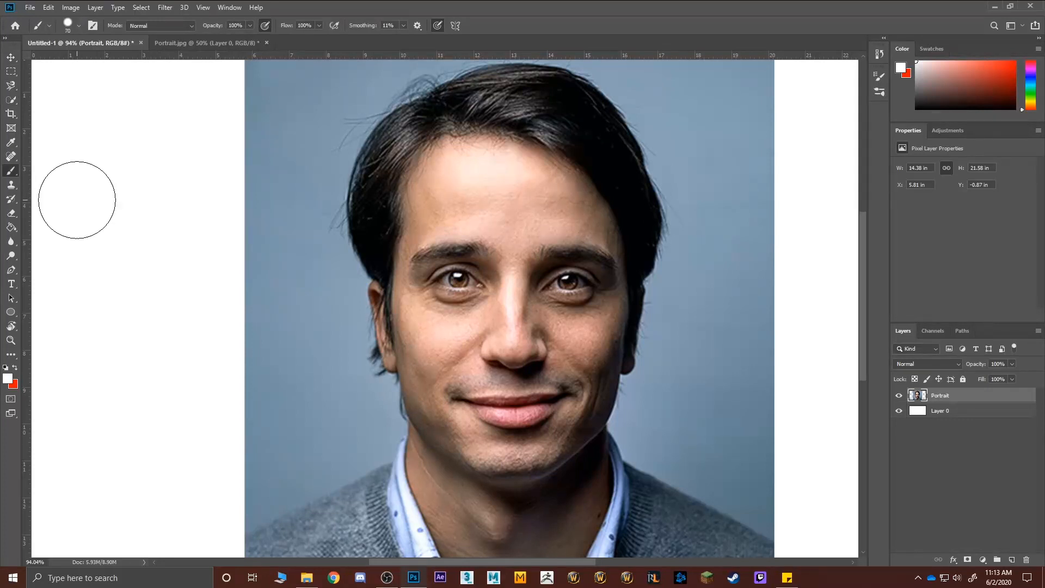
pyautogui.press('[')
pyautogui.press('[')
pyautogui.press('[')
pyautogui.press('[')
pyautogui.press('[')
pyautogui.press('[')
pyautogui.press('x')
pyautogui.press('d')
pyautogui.moveTo(163, 165)
pyautogui.mouseDown()
pyautogui.moveTo(205, 176)
pyautogui.moveTo(203, 214)
pyautogui.moveTo(169, 216)
pyautogui.moveTo(178, 279)
pyautogui.moveTo(203, 276)
pyautogui.mouseUp()
pyautogui.moveTo(124, 348)
pyautogui.mouseDown()
pyautogui.moveTo(147, 353)
pyautogui.moveTo(198, 355)
pyautogui.mouseUp()
pyautogui.moveTo(130, 399)
pyautogui.mouseDown()
pyautogui.moveTo(185, 420)
pyautogui.moveTo(179, 404)
pyautogui.mouseUp()
pyautogui.moveTo(100, 159)
pyautogui.mouseDown()
pyautogui.moveTo(72, 159)
pyautogui.moveTo(82, 207)
pyautogui.moveTo(111, 206)
pyautogui.moveTo(99, 243)
pyautogui.mouseUp()
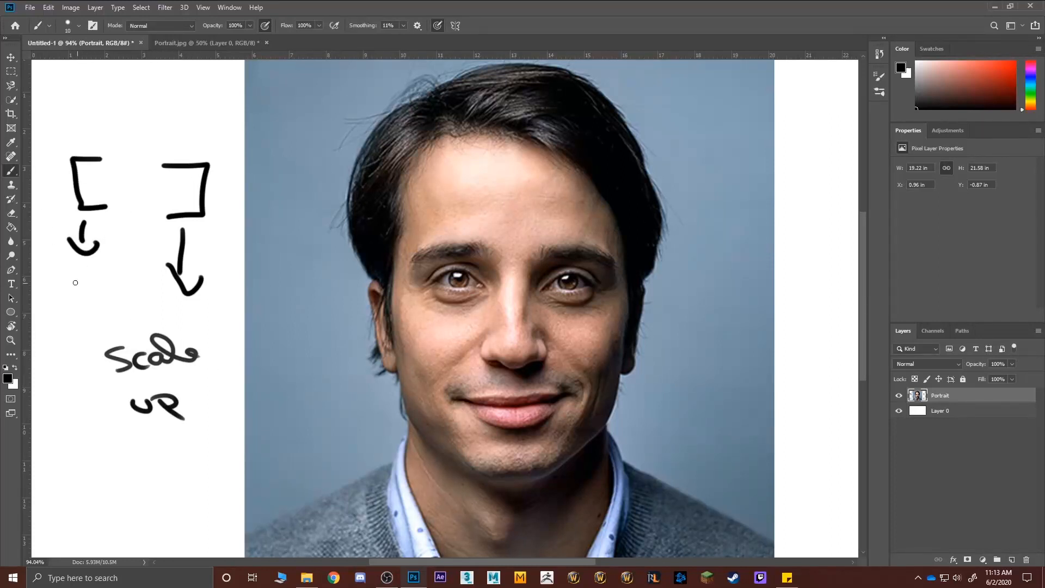
# Step: Write "Scale down" below the left bracket's arrow, and underline both "down" and "up"
pyautogui.moveTo(71, 276); pyautogui.dragTo(54, 296)
pyautogui.moveTo(88, 283)
pyautogui.mouseDown()
pyautogui.moveTo(93, 294)
pyautogui.moveTo(143, 278)
pyautogui.mouseUp()
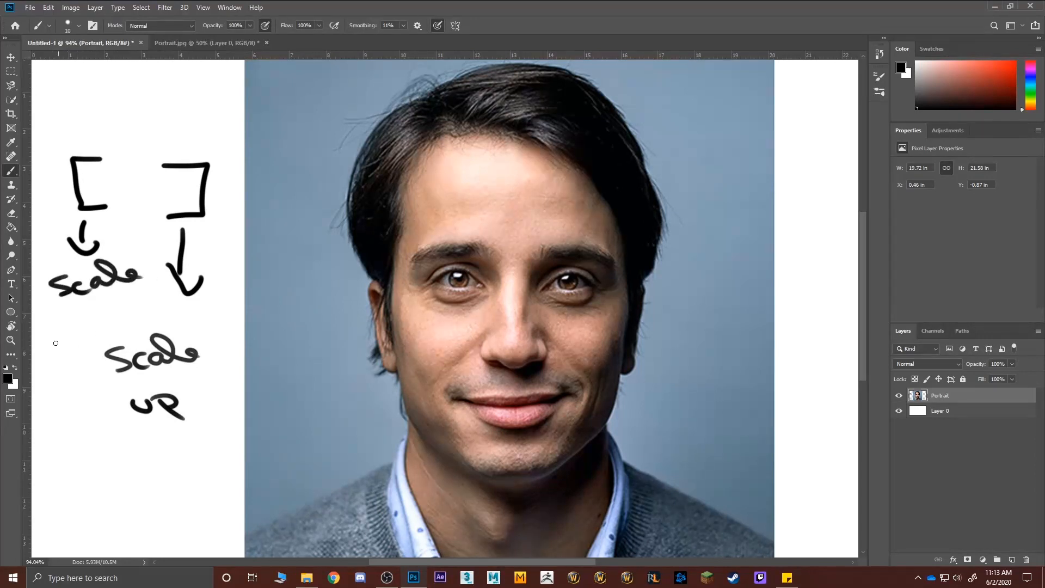
pyautogui.moveTo(63, 331)
pyautogui.mouseDown()
pyautogui.moveTo(43, 323)
pyautogui.moveTo(71, 343)
pyautogui.moveTo(76, 325)
pyautogui.moveTo(134, 313)
pyautogui.mouseUp()
pyautogui.moveTo(59, 353); pyautogui.dragTo(168, 305)
pyautogui.moveTo(139, 424); pyautogui.dragTo(218, 403)
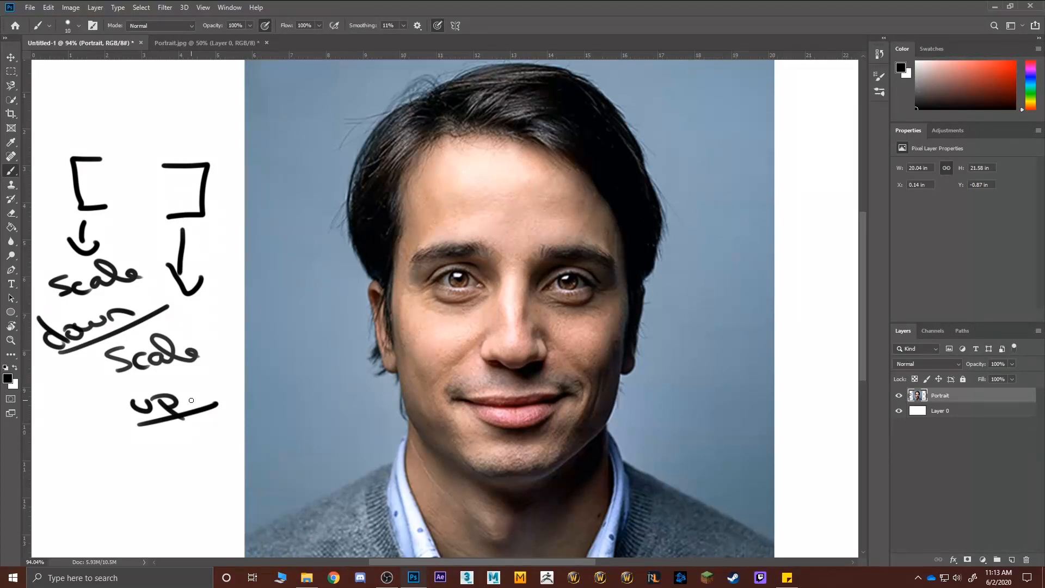
# Step: Enlarge the Brush tool's tip to 900 px
pyautogui.press(']')
pyautogui.press(']')
pyautogui.press(']')
pyautogui.press(']')
pyautogui.press(']')
pyautogui.press(']')
pyautogui.press(']')
pyautogui.press(']')
pyautogui.press(']')
pyautogui.press(']')
pyautogui.press(']')
pyautogui.press(']')
pyautogui.press(']')
pyautogui.press(']')
pyautogui.press(']')
pyautogui.press(']')
pyautogui.press(']')
pyautogui.press(']')
pyautogui.press(']')
pyautogui.press(']')
pyautogui.press(']')
pyautogui.press(']')
pyautogui.press(']')
pyautogui.press(']')
pyautogui.press(']')
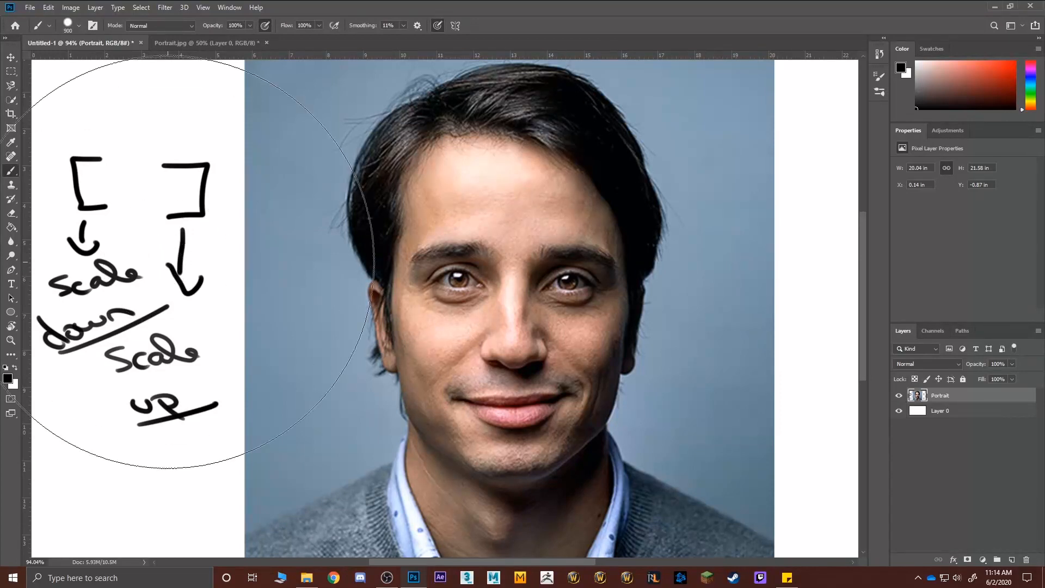
# Step: Reduce the Brush tool's tip to 20 px
pyautogui.press('[')
pyautogui.press('[')
pyautogui.press('[')
pyautogui.press('[')
pyautogui.press('[')
pyautogui.press('[')
pyautogui.press('[')
pyautogui.press('[')
pyautogui.press('[')
pyautogui.press('[')
pyautogui.press('[')
pyautogui.press('[')
pyautogui.press('[')
pyautogui.press('[')
pyautogui.press('[')
pyautogui.press('[')
pyautogui.press('[')
pyautogui.press('[')
pyautogui.press('[')
pyautogui.press('[')
pyautogui.press('[')
pyautogui.press('[')
pyautogui.press('[')
pyautogui.press('[')
pyautogui.press('[')
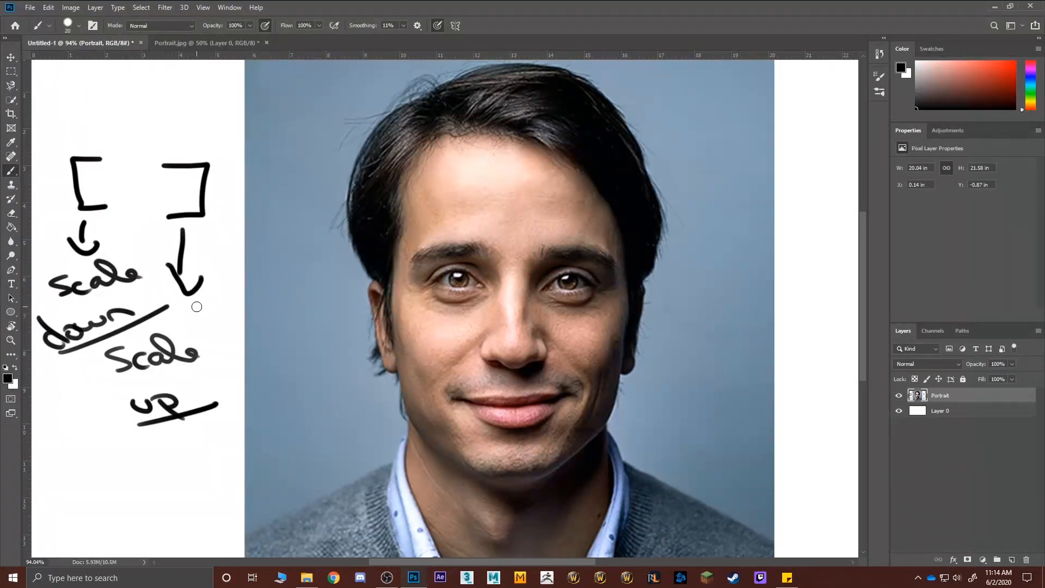
# Step: Select the man's face, hair, neck and sweater using the Quick Selection tool with a 90 px brush
pyautogui.scroll(-3, 197, 306)
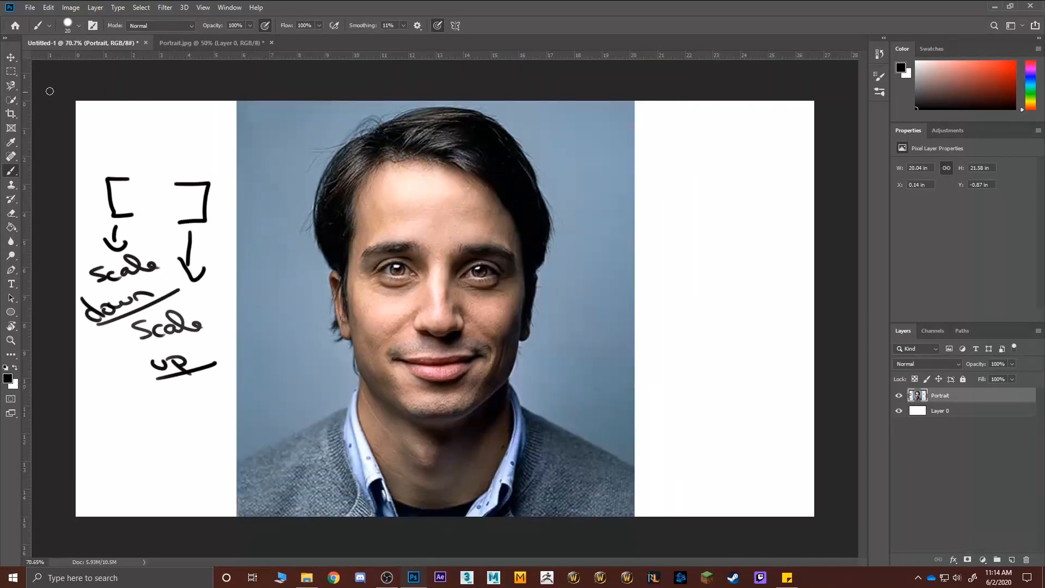
pyautogui.click(11, 100)
pyautogui.scroll(3, 403, 310)
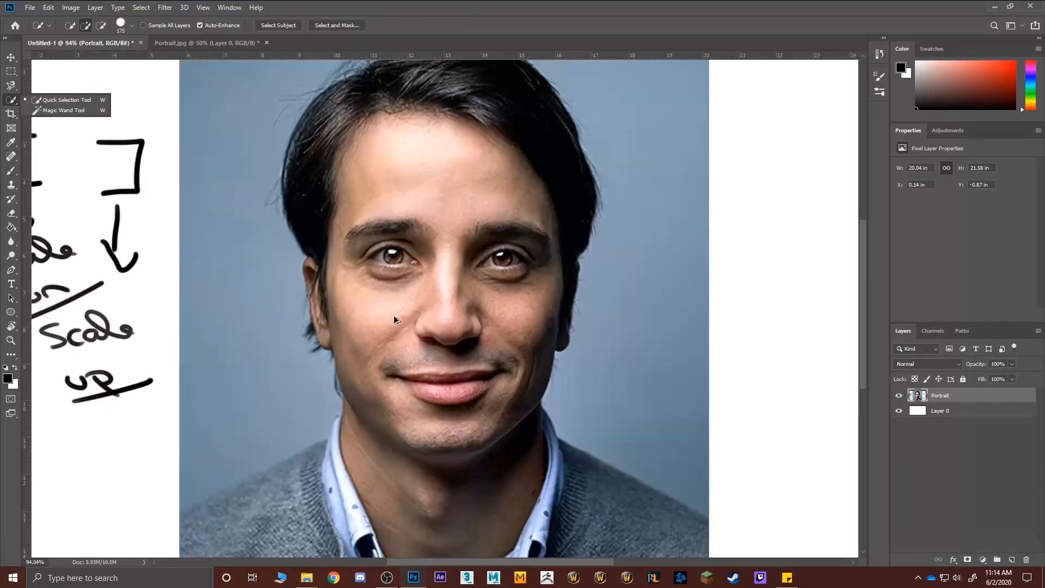
pyautogui.press('[')
pyautogui.press('[')
pyautogui.press('[')
pyautogui.press('[')
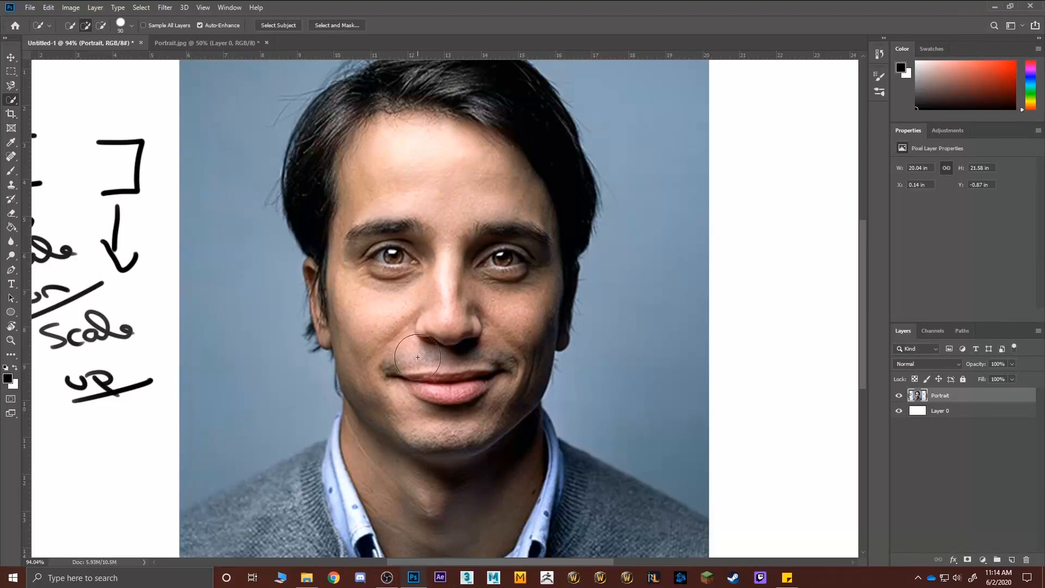
pyautogui.moveTo(415, 372)
pyautogui.mouseDown()
pyautogui.moveTo(408, 381)
pyautogui.moveTo(417, 322)
pyautogui.moveTo(391, 242)
pyautogui.moveTo(376, 223)
pyautogui.moveTo(338, 262)
pyautogui.moveTo(362, 169)
pyautogui.mouseUp()
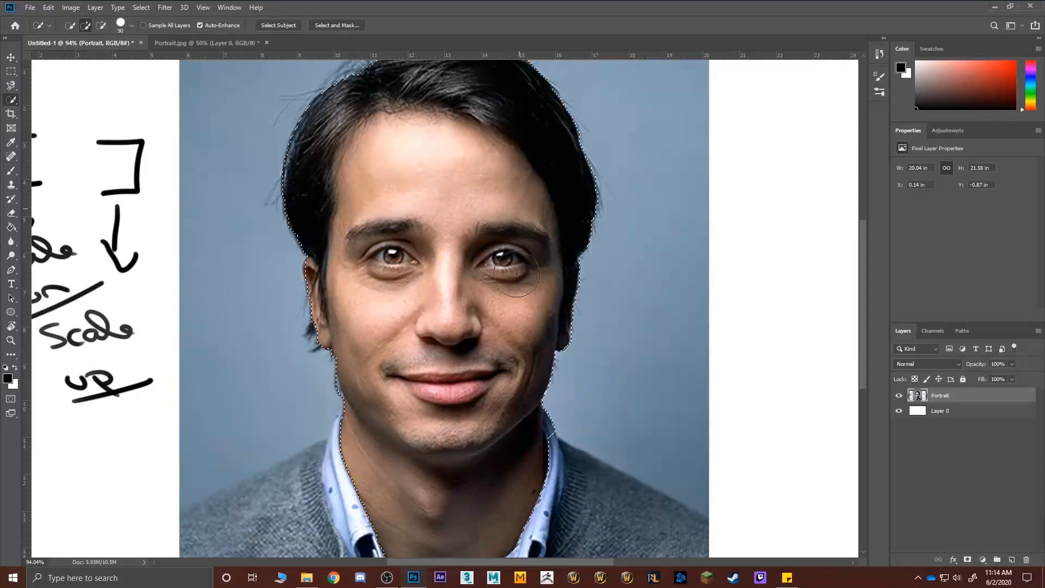
pyautogui.moveTo(459, 439)
pyautogui.mouseDown()
pyautogui.moveTo(365, 518)
pyautogui.moveTo(310, 501)
pyautogui.moveTo(234, 520)
pyautogui.moveTo(313, 482)
pyautogui.moveTo(523, 514)
pyautogui.moveTo(564, 545)
pyautogui.moveTo(617, 547)
pyautogui.mouseUp()
# Step: Subtract the blue background beside the man's head and shoulder from the selection
pyautogui.scroll(-3, 310, 233)
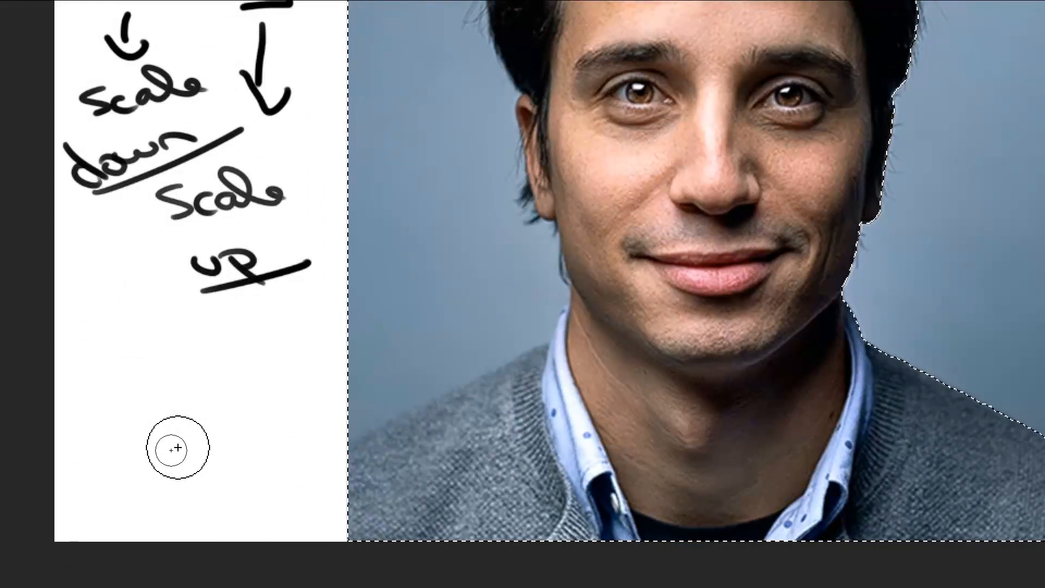
pyautogui.press('alt')
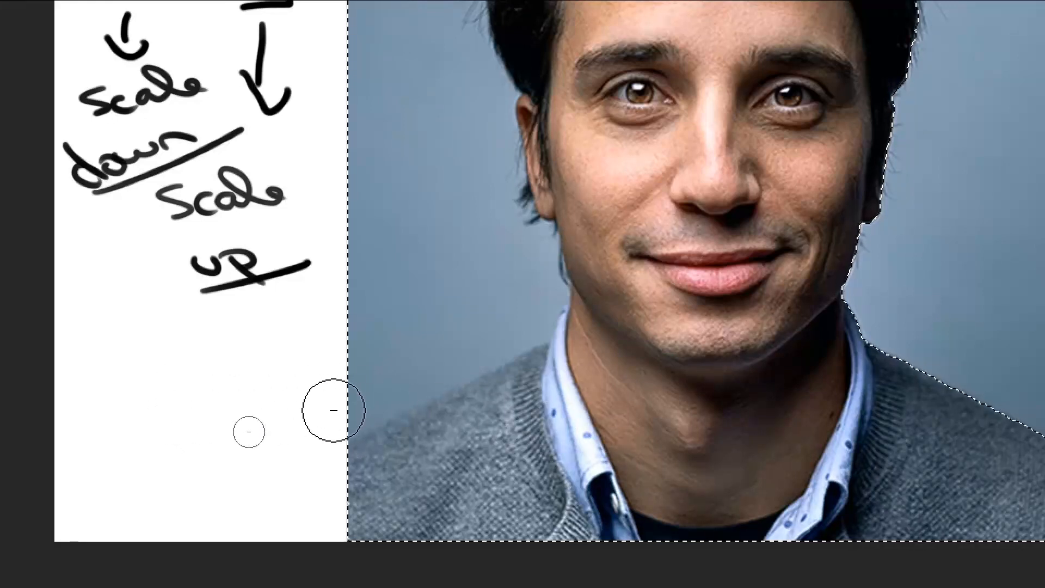
pyautogui.moveTo(365, 386)
pyautogui.mouseDown()
pyautogui.moveTo(483, 320)
pyautogui.moveTo(451, 134)
pyautogui.mouseUp()
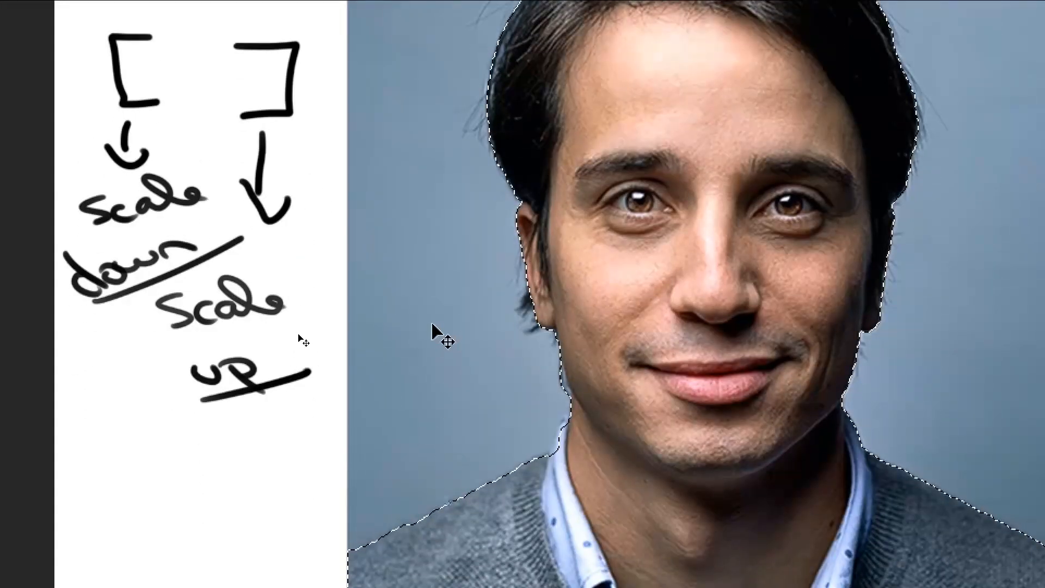
# Step: Move the selected man sideways out of the blue background, undo the move, and deselect
pyautogui.press('v')
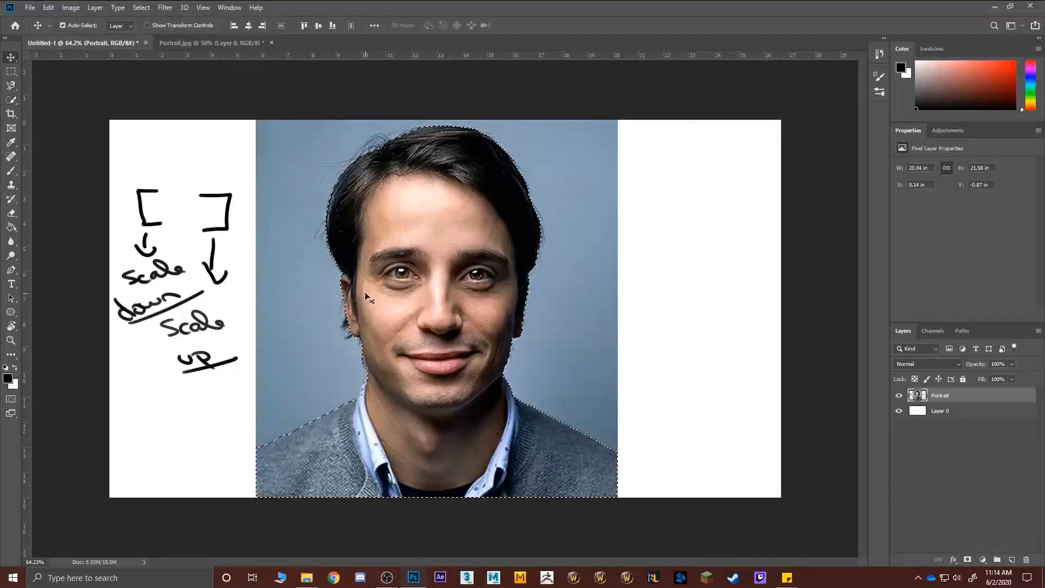
pyautogui.moveTo(429, 298); pyautogui.dragTo(702, 288)
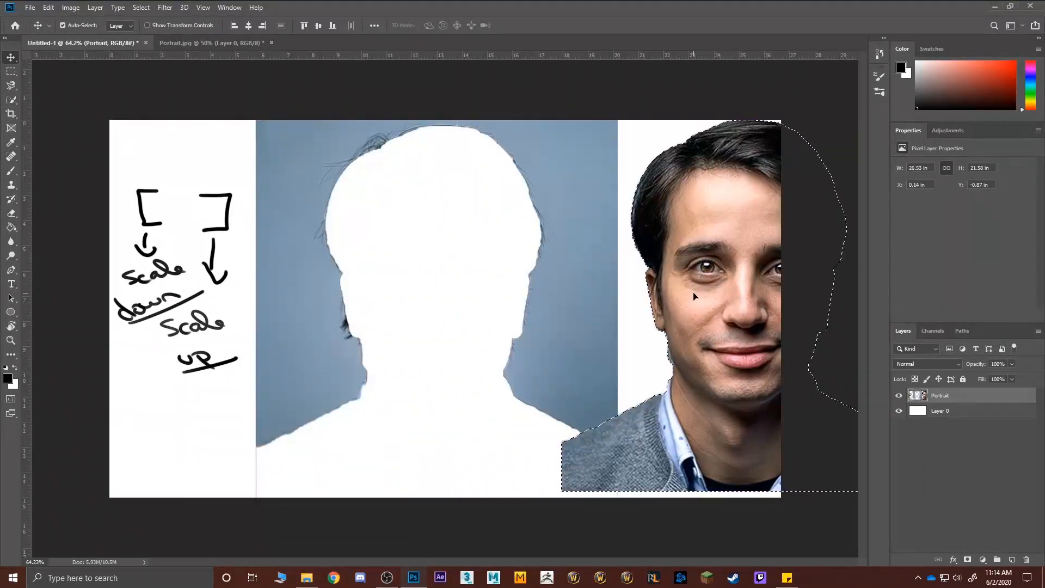
pyautogui.hotkey('ctrl', 'z')
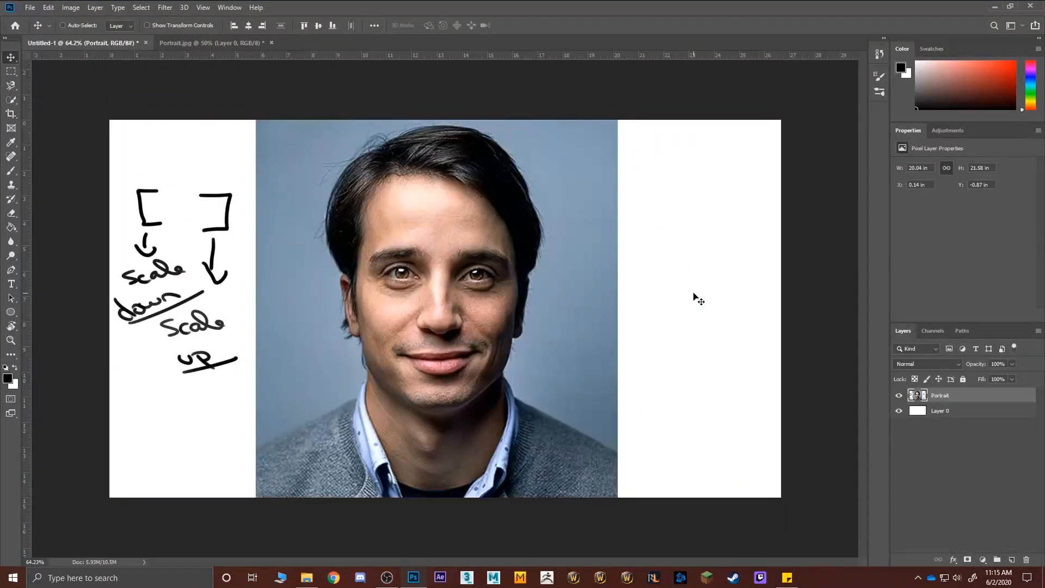
pyautogui.hotkey('ctrl', 'd')
# Step: Select the man automatically with the Quick Selection tool's Select Subject command
pyautogui.moveTo(11, 99); pyautogui.dragTo(46, 104)
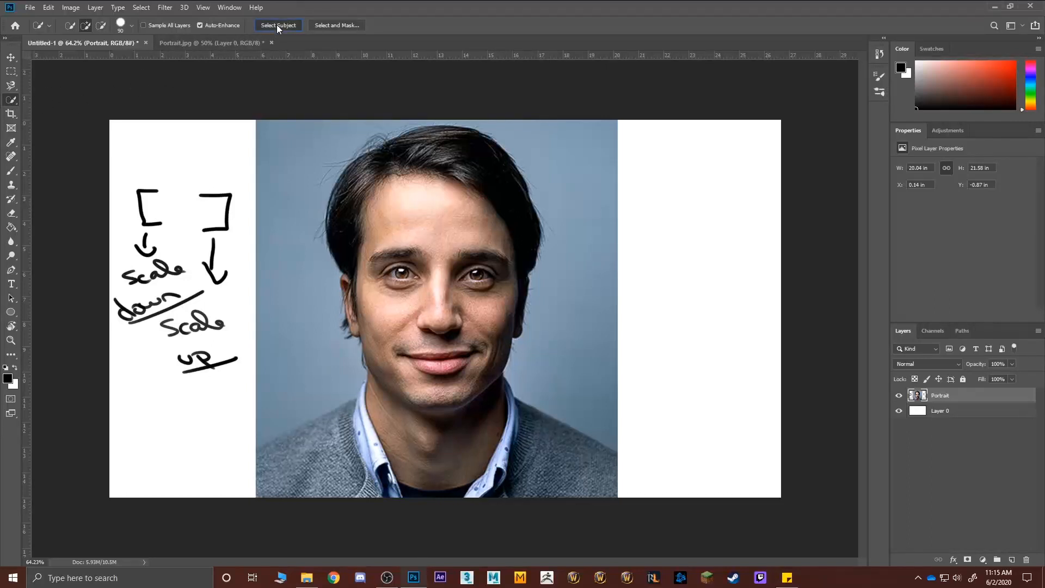
pyautogui.click(277, 24)
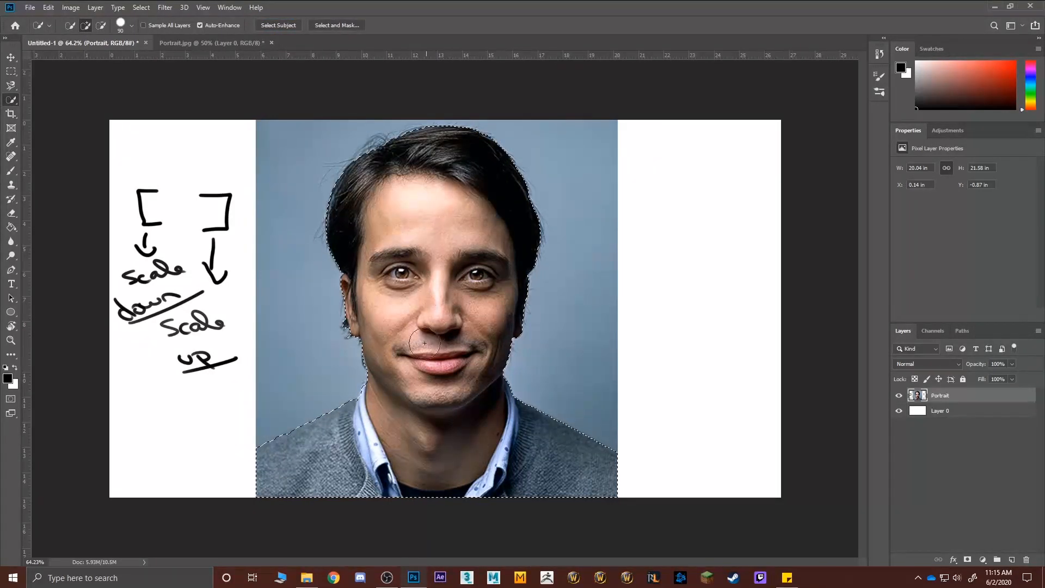
# Step: Move the automatically selected man over the blank area beside the photo and undo the move
pyautogui.press('v')
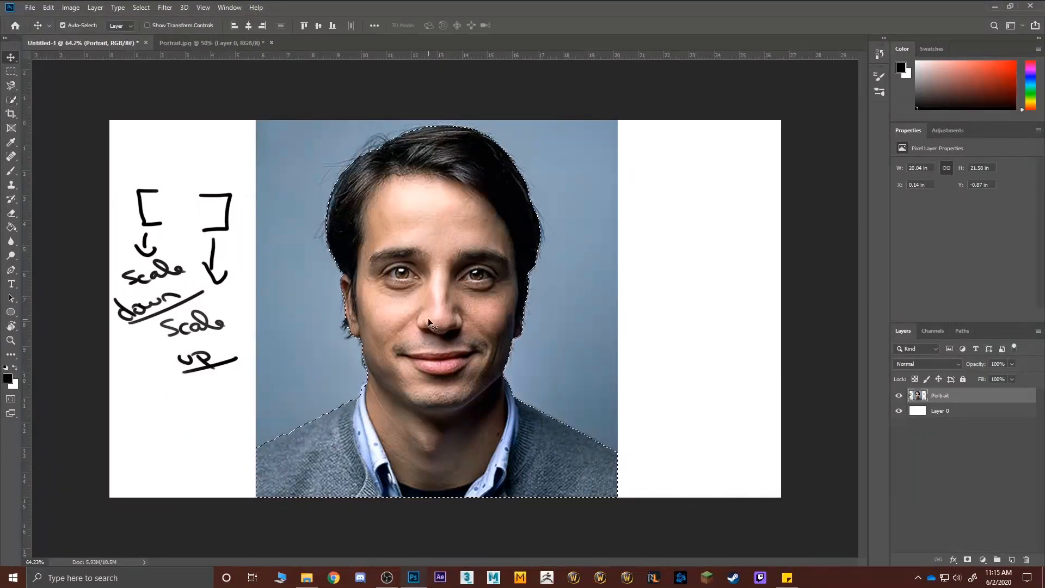
pyautogui.moveTo(428, 318); pyautogui.dragTo(655, 327)
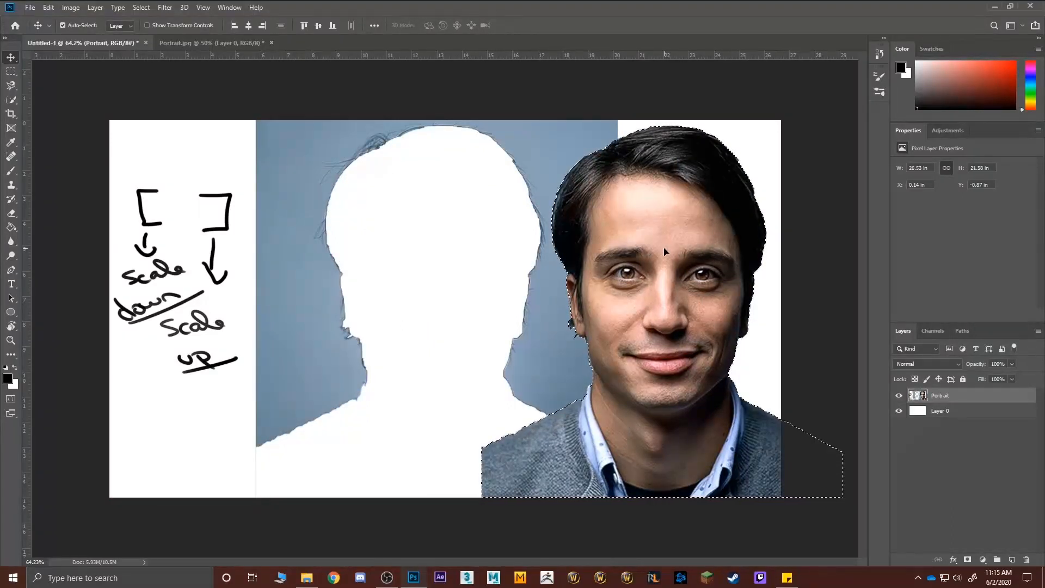
pyautogui.hotkey('ctrl', 'z')
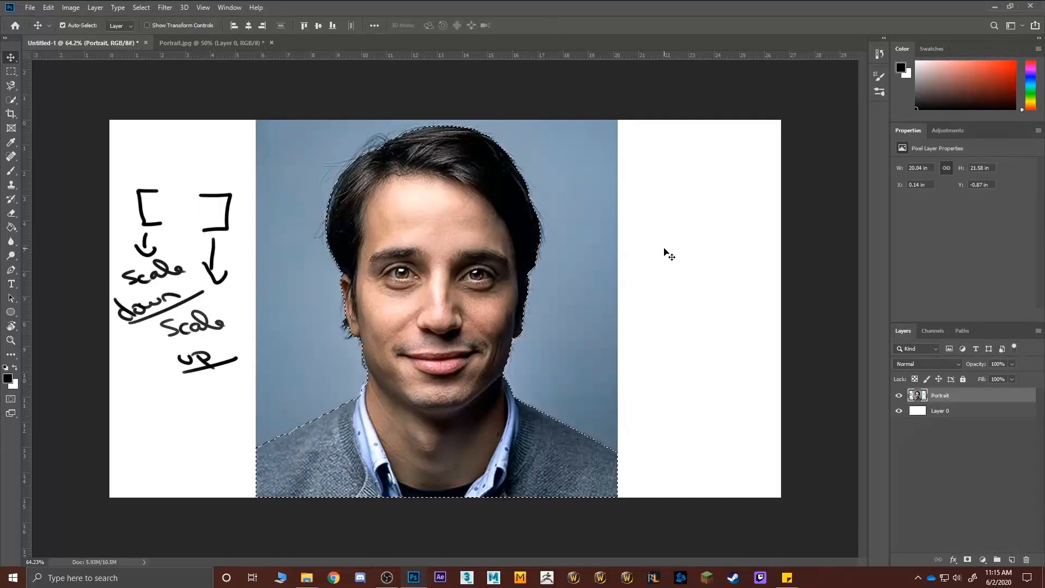
# Step: Look through the lasso tool variants and reactivate the Quick Selection tool
pyautogui.click(11, 86)
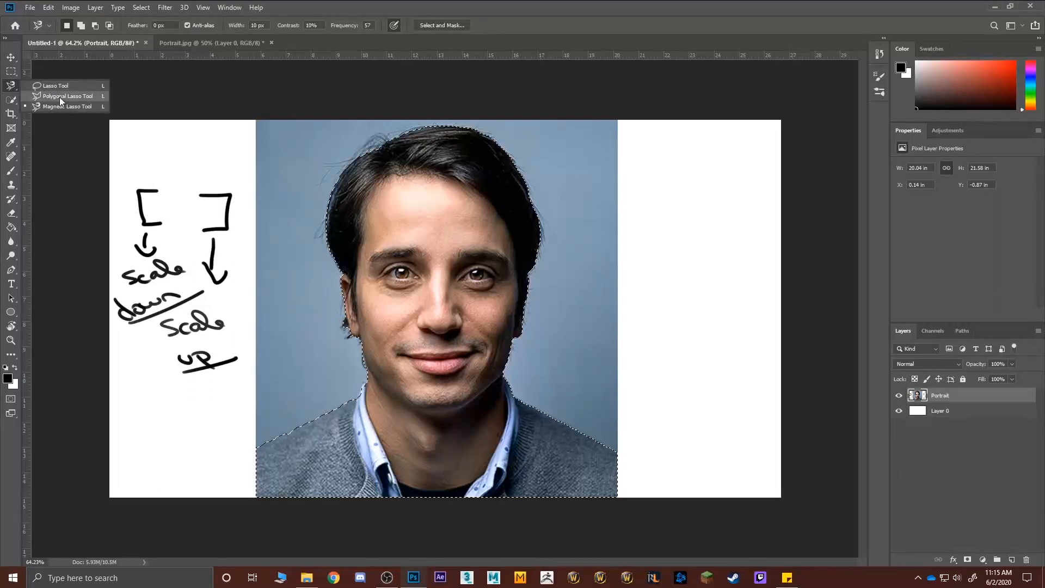
pyautogui.click(10, 100)
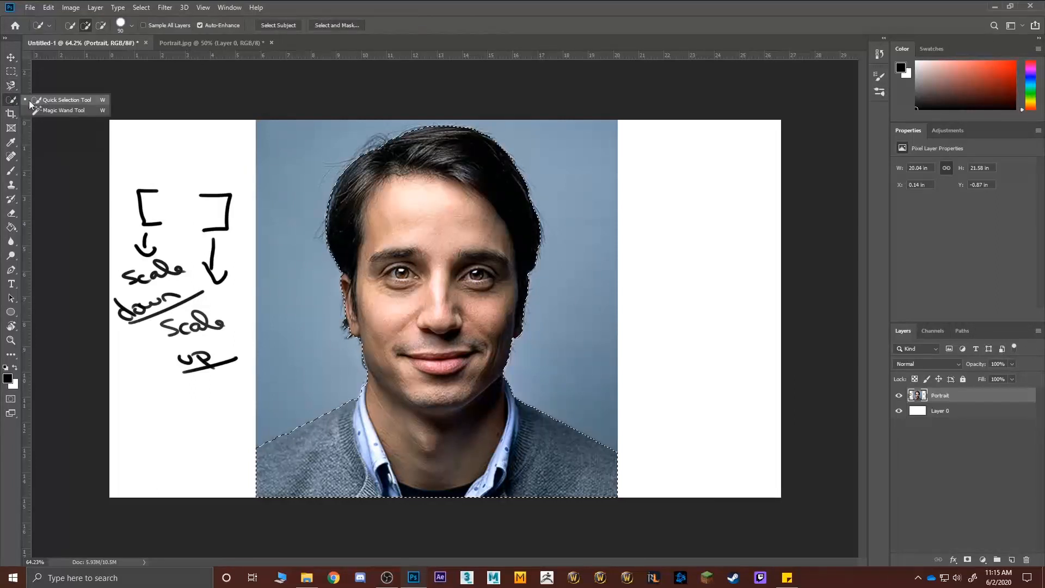
pyautogui.click(55, 102)
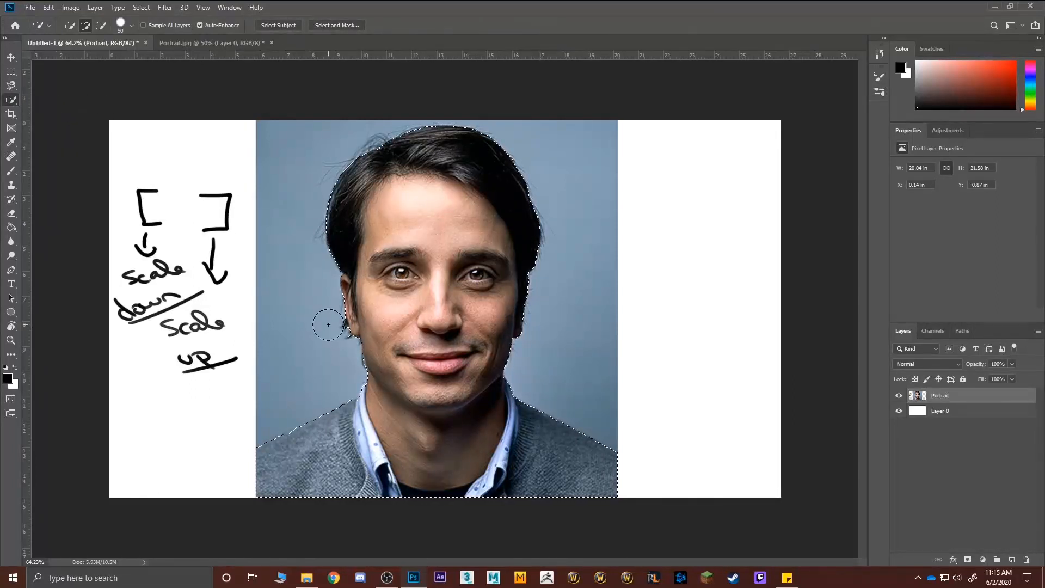